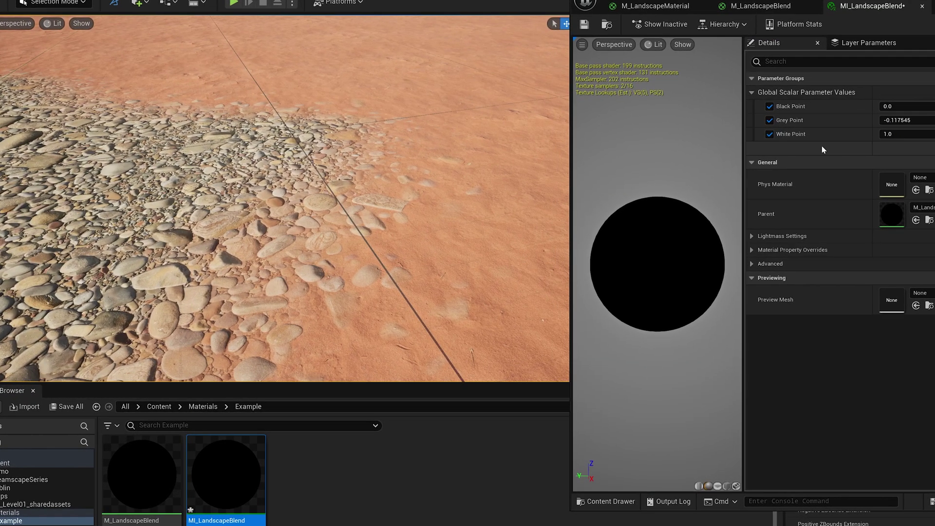
left_click_drag(891, 137, 920, 124)
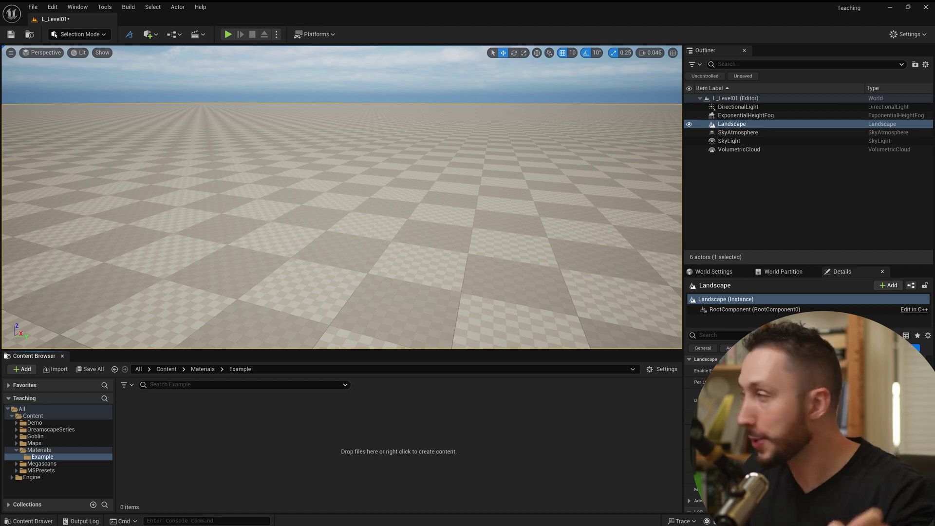
- Create a material named M_LandscapeBlend in the Materials/Example folder and assign it to the landscape
right_click(212, 440)
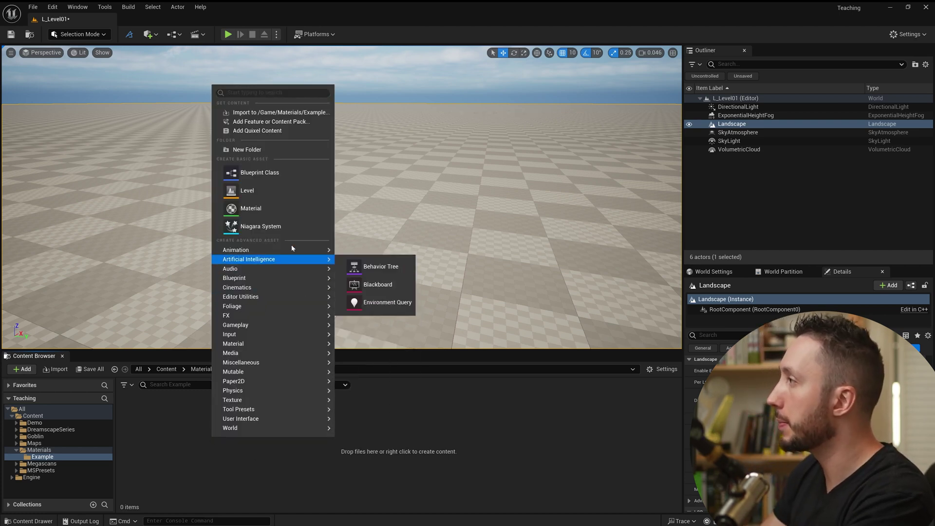
left_click(249, 206)
type("M")
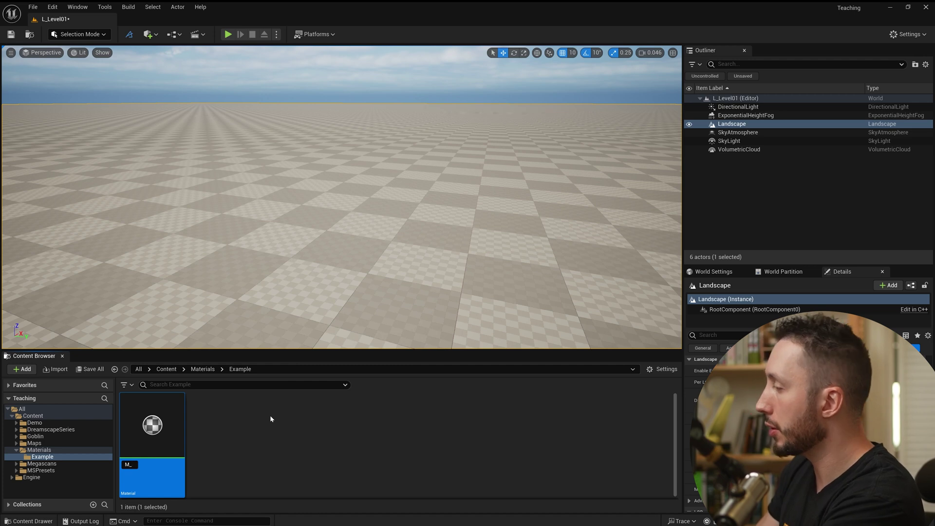
type("_Lands")
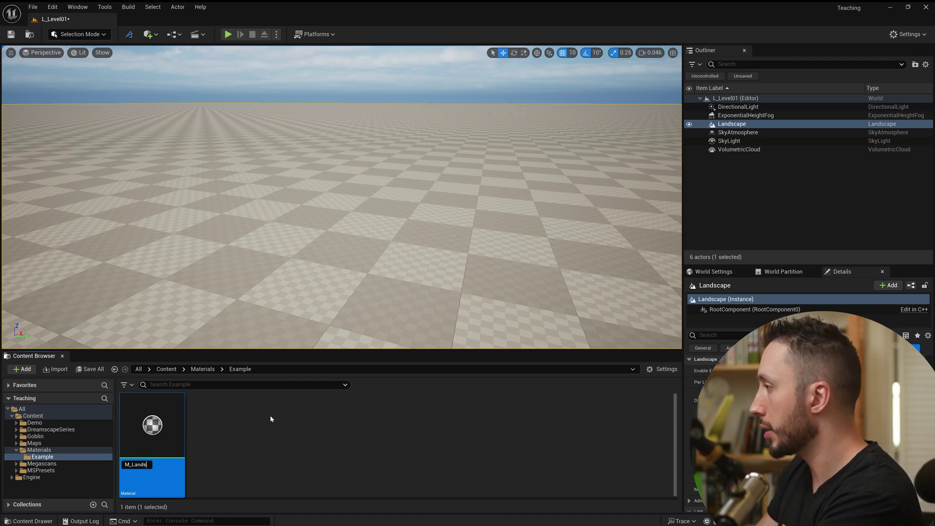
type("capeBlend")
key("Return")
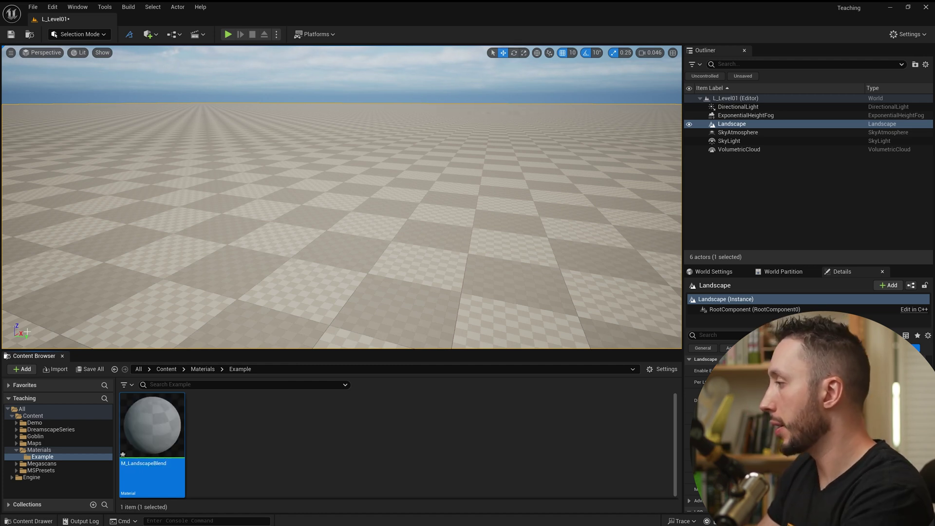
left_click_drag(172, 483, 844, 432)
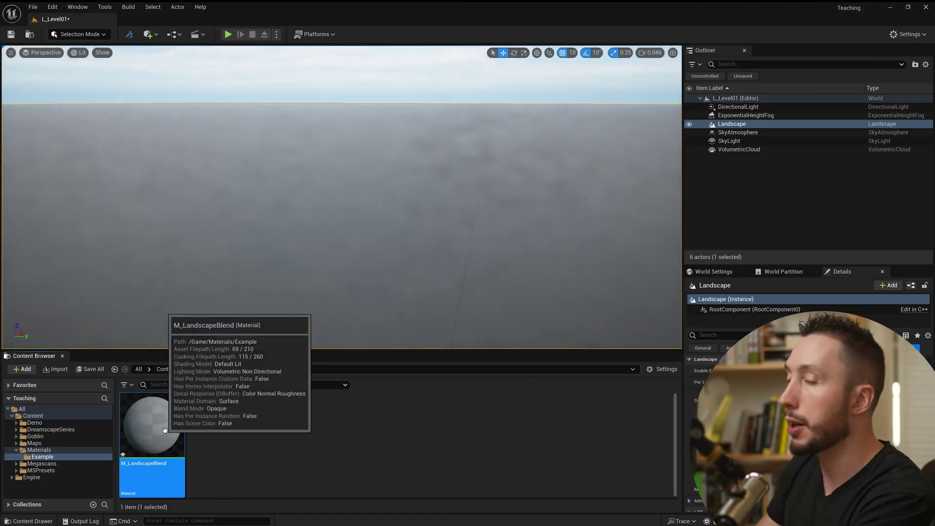
- Open M_LandscapeBlend for editing and enable Use Material Attributes on it
double_click(164, 430)
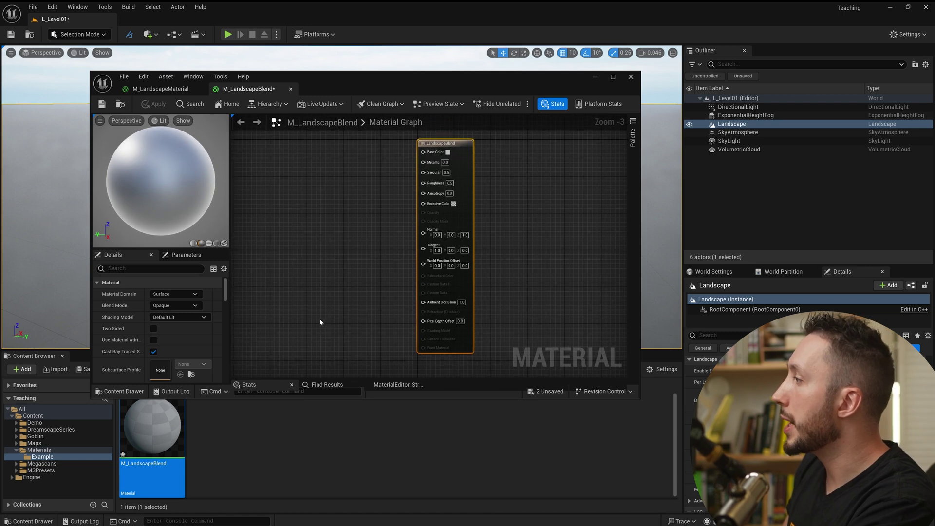
left_click_drag(146, 340, 174, 343)
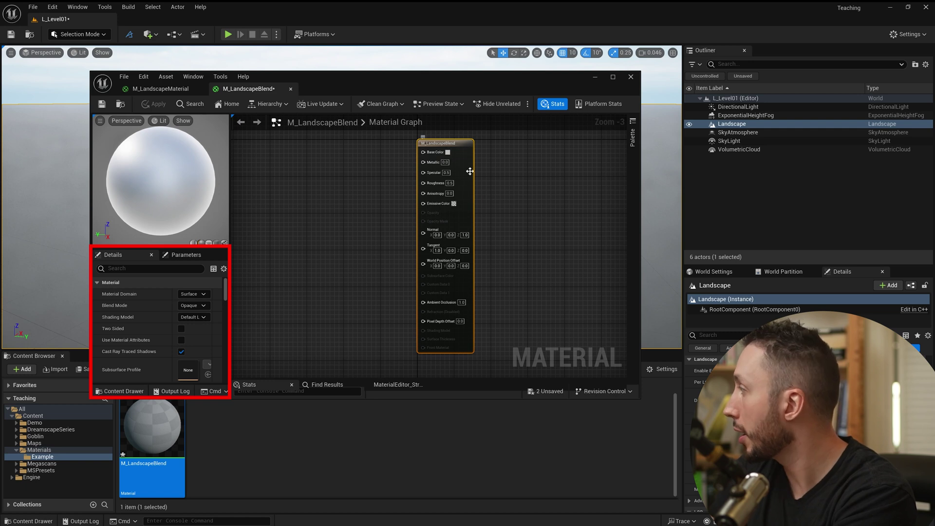
left_click(182, 340)
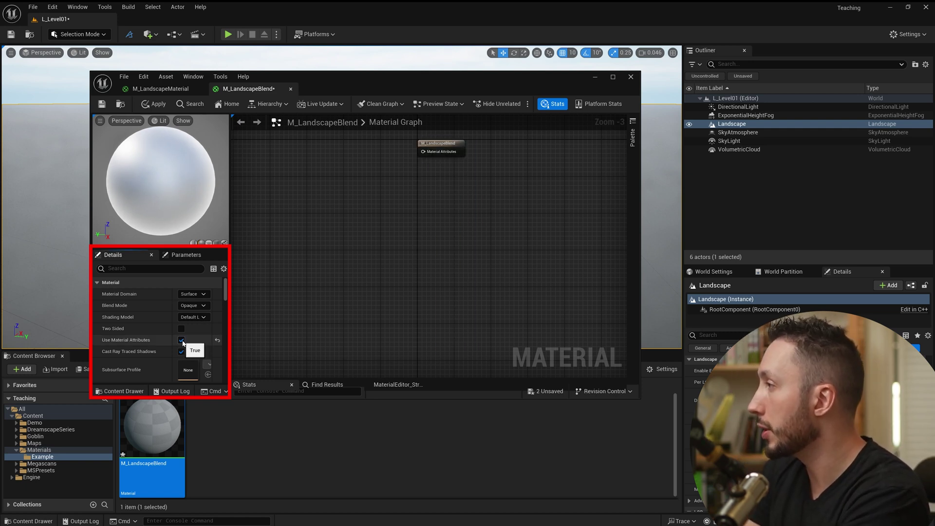
left_click_drag(454, 140, 453, 228)
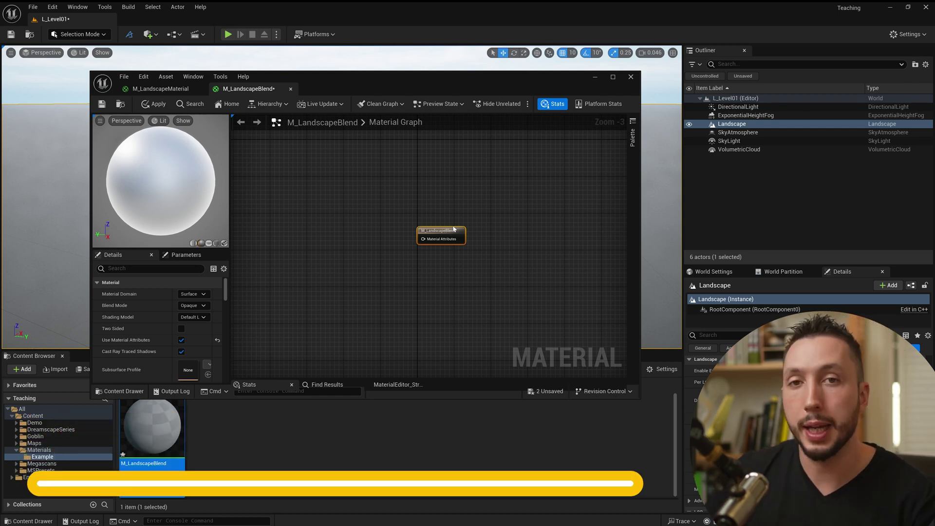
- Add a LandscapeLayerBlend node to the material graph, ahead of the result node
scroll(453, 229, "down", 1)
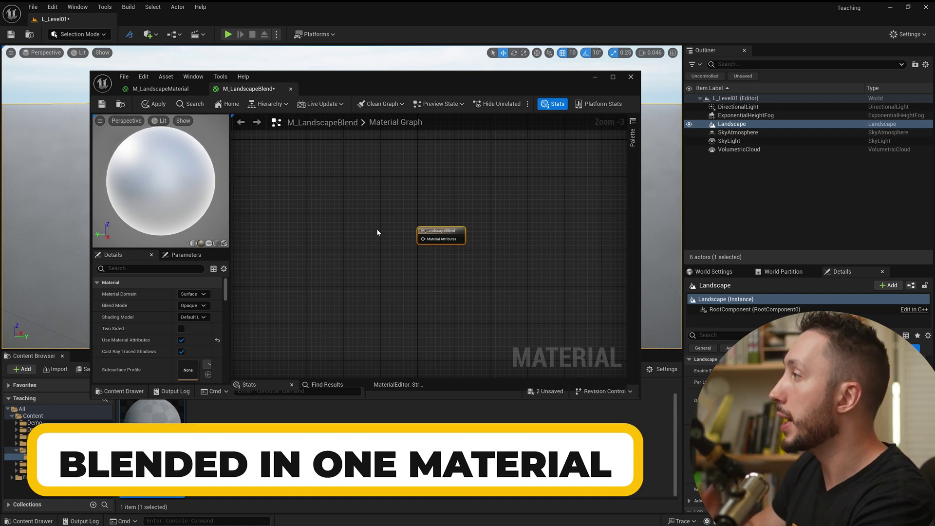
right_click_drag(469, 203, 396, 273)
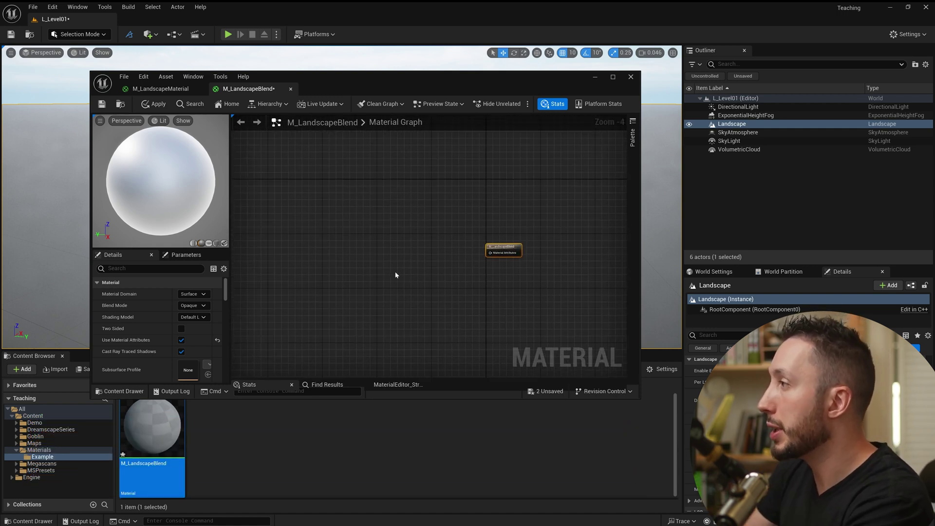
right_click(395, 272)
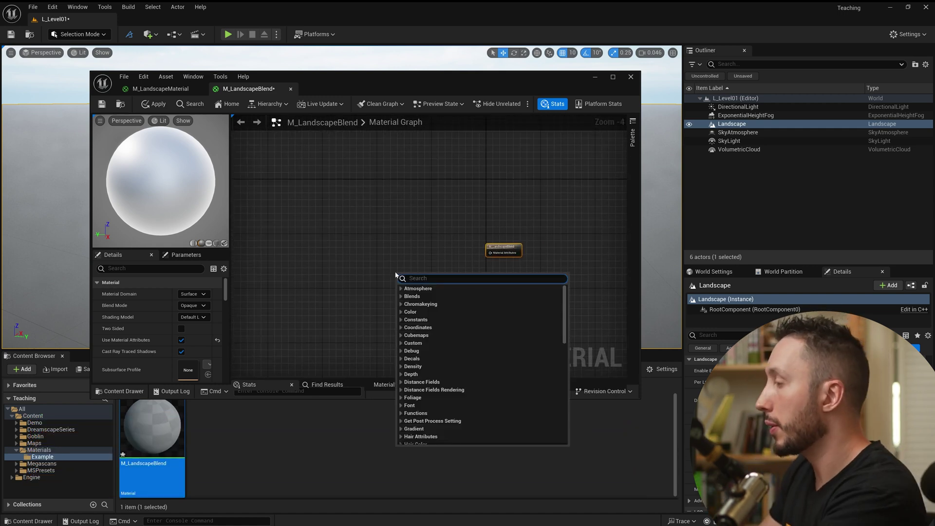
type("lands")
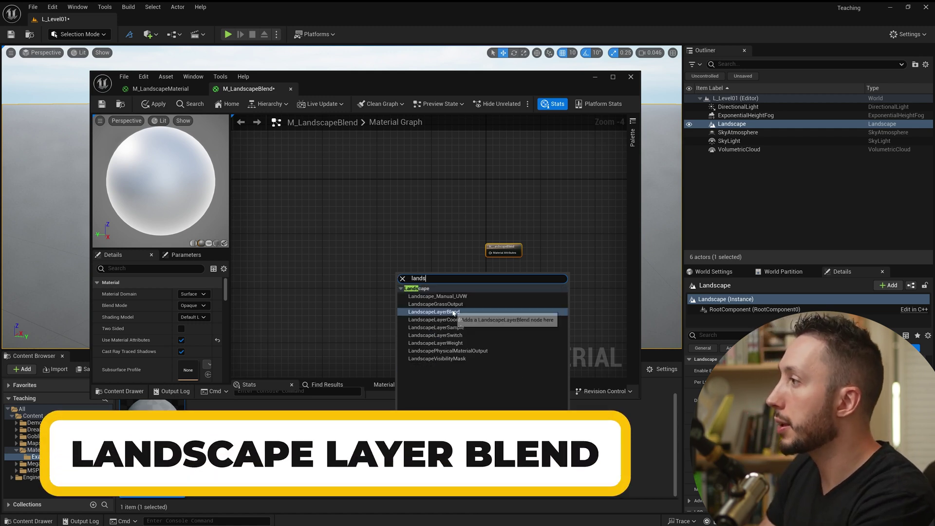
left_click(433, 312)
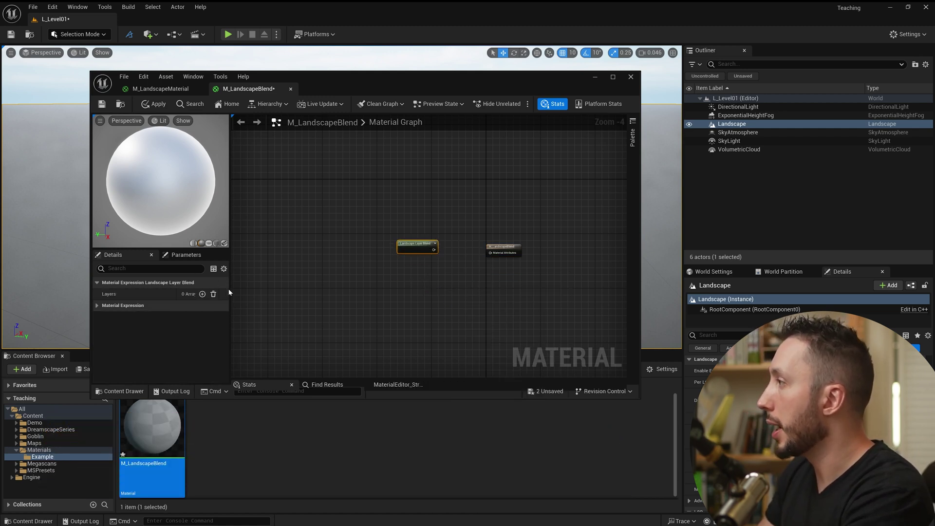
- Add two layer elements to the Landscape Layer Blend node
left_click_drag(229, 292, 270, 292)
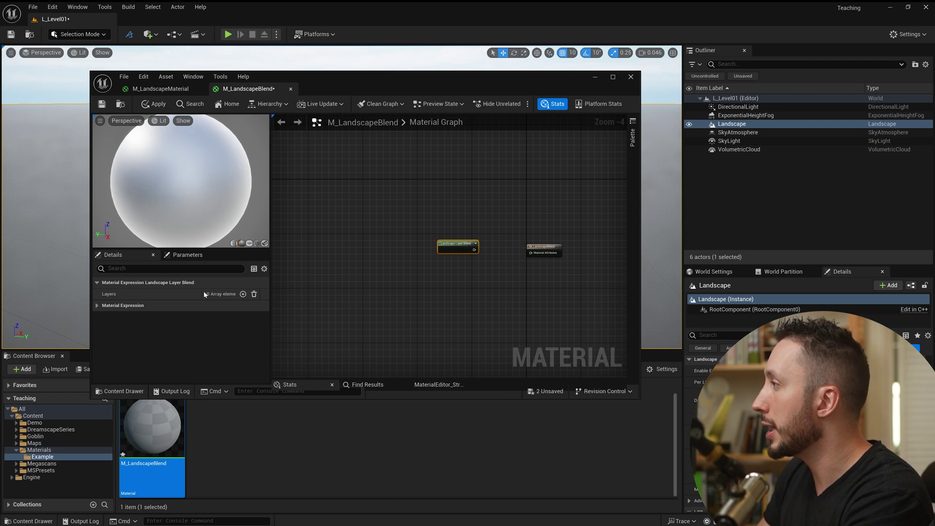
left_click_drag(203, 294, 179, 294)
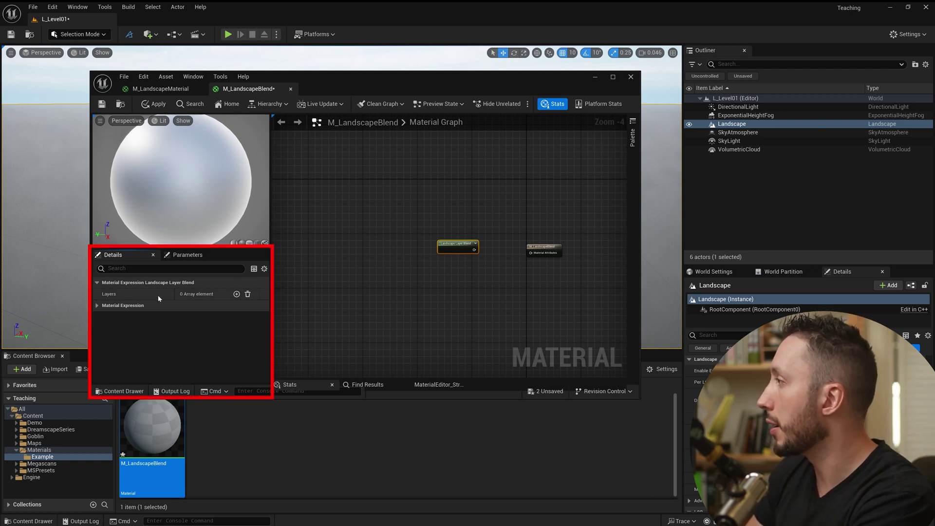
left_click(237, 295)
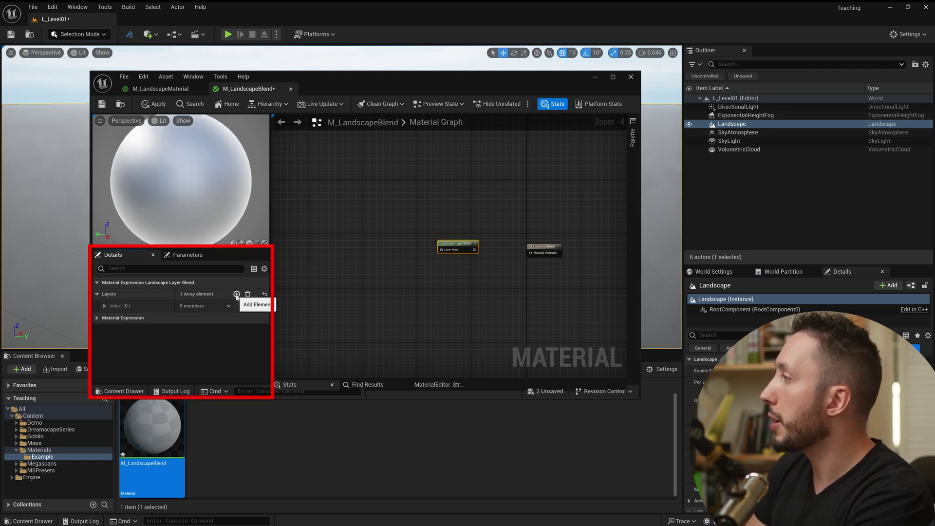
left_click(237, 294)
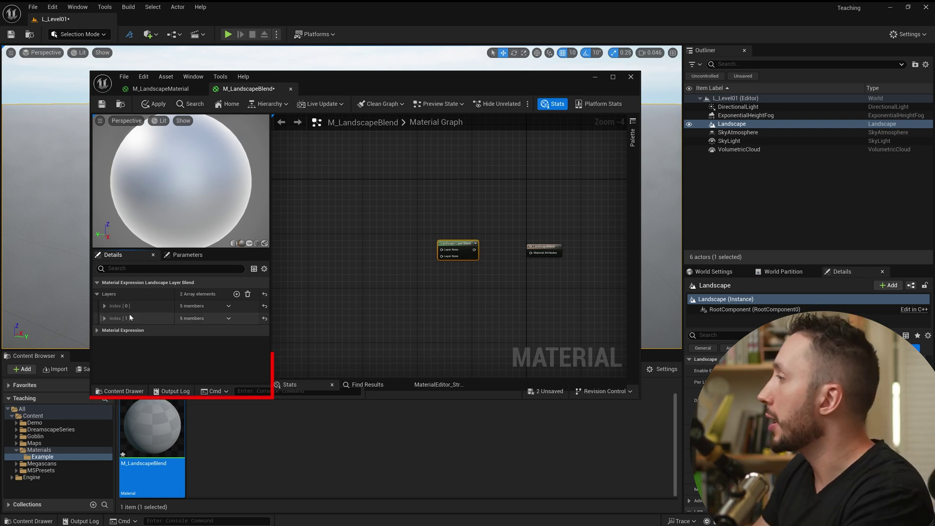
- Name the blend node's layer at index 0 Sand and the layer at index 1 Pebbles
left_click(104, 306)
scroll(124, 338, "down", 1)
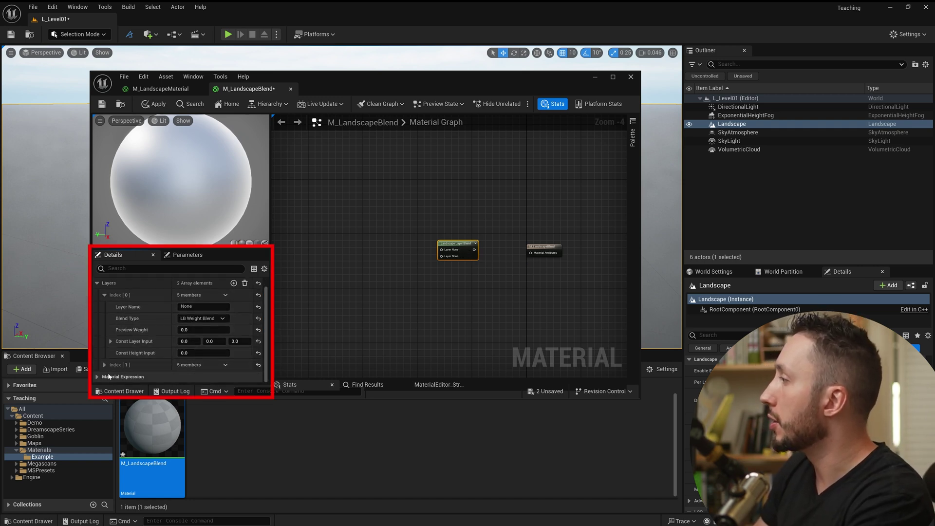
left_click(104, 364)
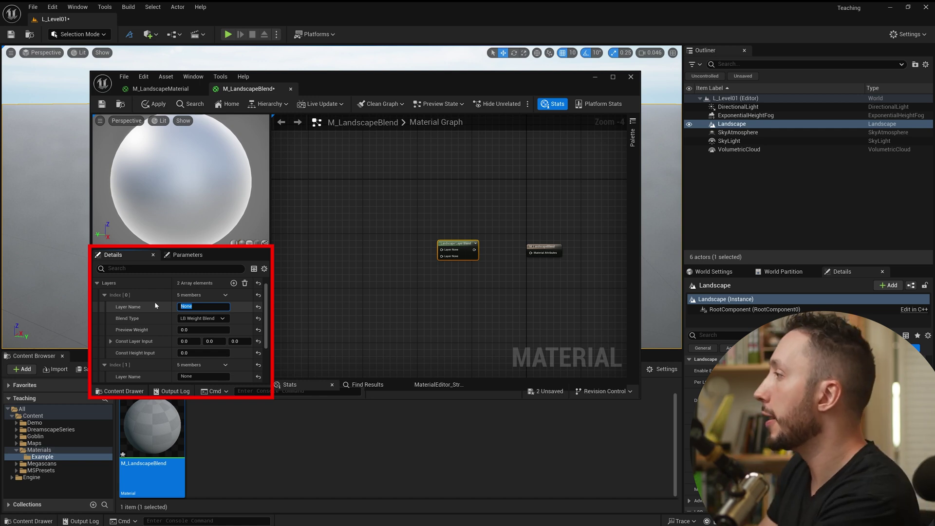
type("Sand")
key("Return")
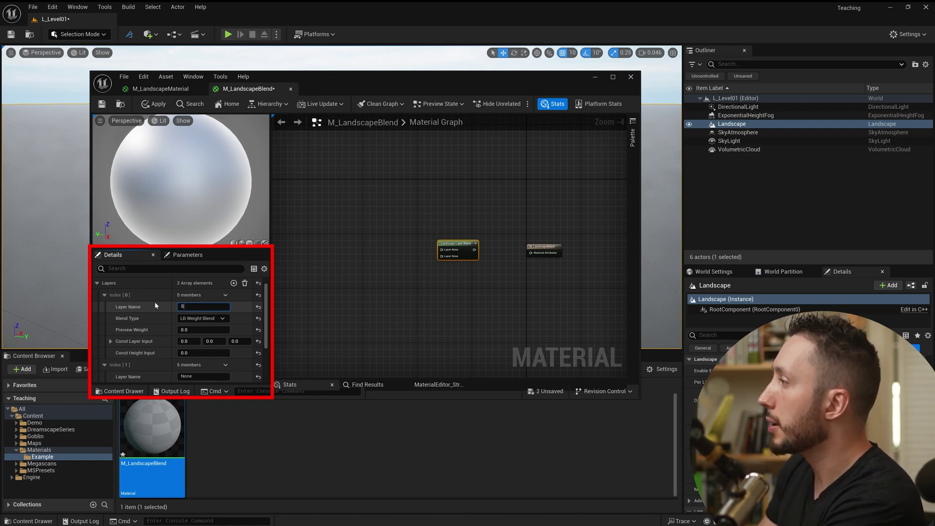
scroll(198, 355, "down", 1)
left_click(198, 363)
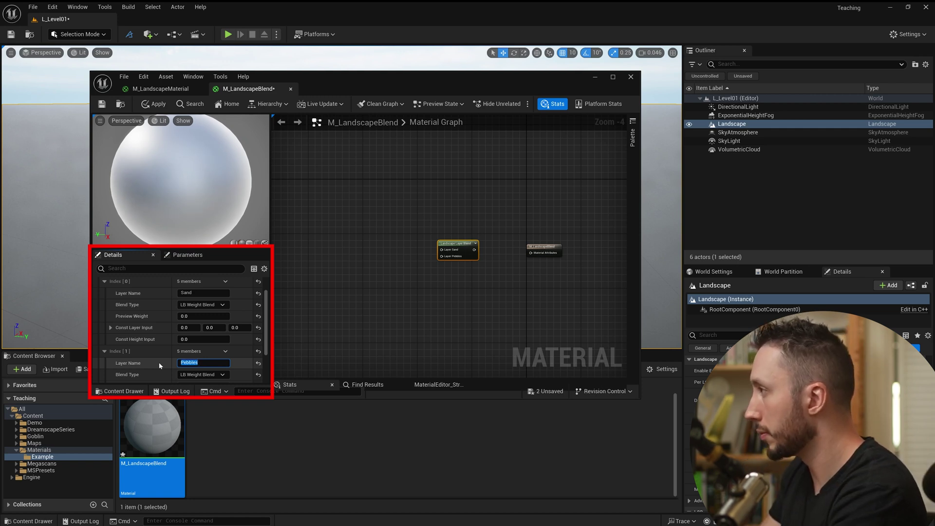
- Connect the Landscape Layer Blend output to the result node's Material Attributes input and place the two nodes closer together
scroll(159, 366, "down", 2)
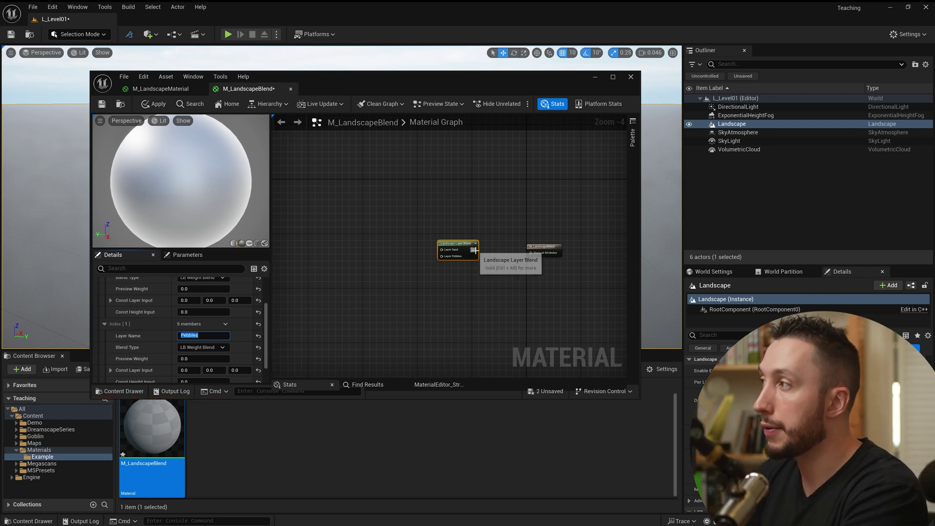
left_click_drag(475, 250, 550, 242)
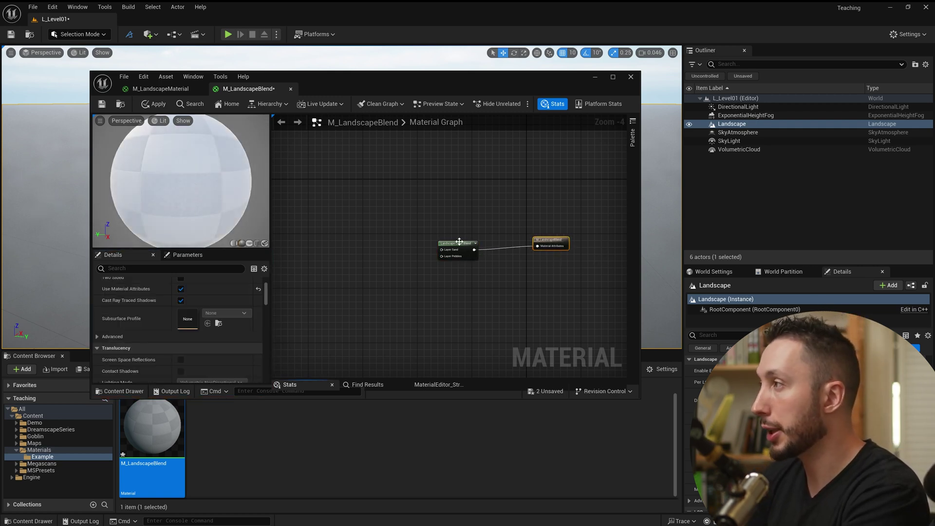
left_click_drag(461, 250, 483, 247)
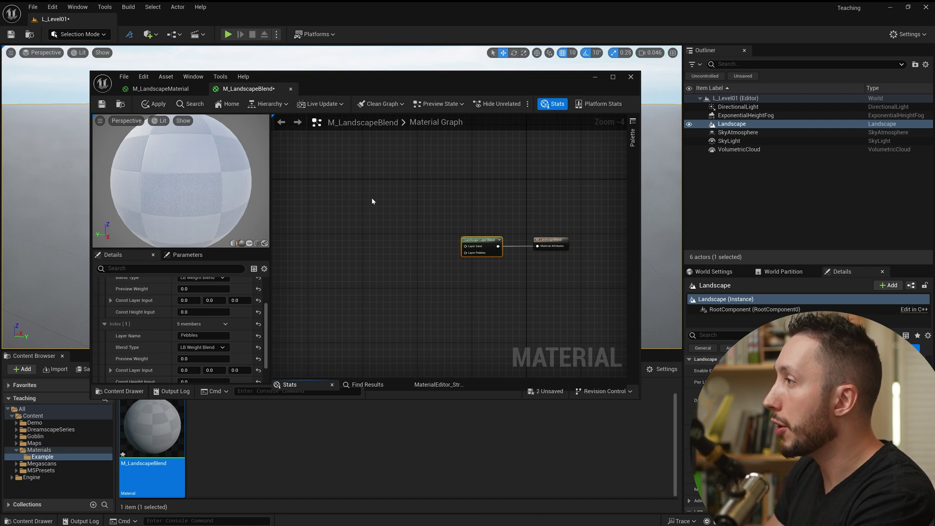
- Add a MakeMaterialAttributes node and place it ahead of the Landscape Layer Blend node
right_click_drag(373, 201, 426, 227)
right_click(419, 215)
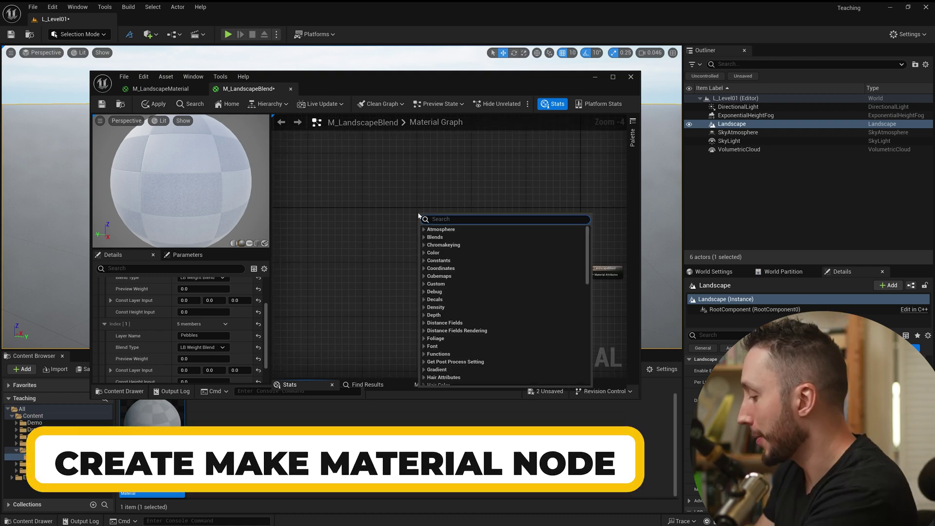
type("make")
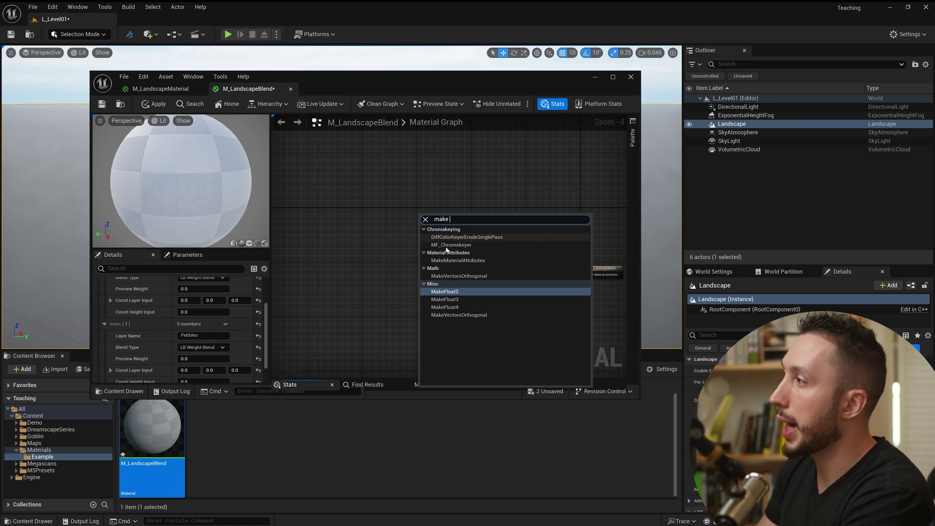
left_click(467, 265)
left_click_drag(465, 265, 433, 233)
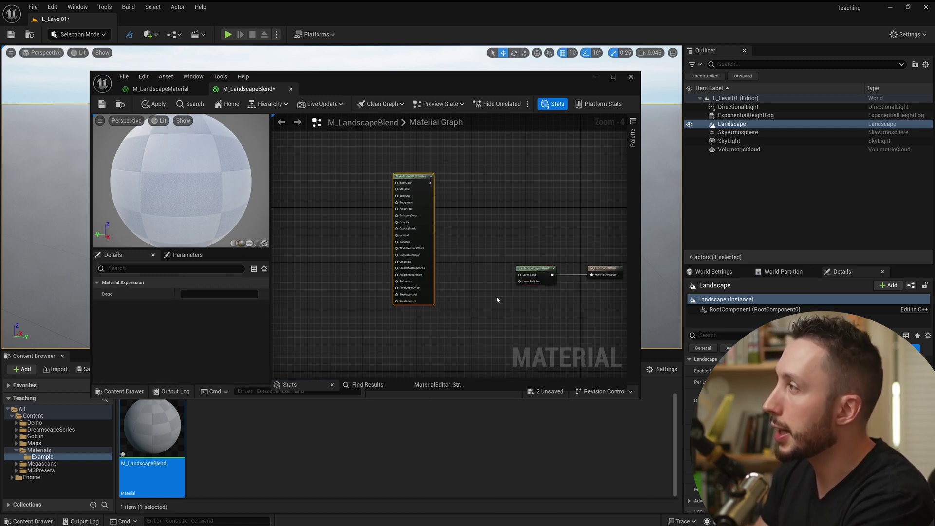
right_click_drag(544, 304, 504, 311)
left_click(567, 281)
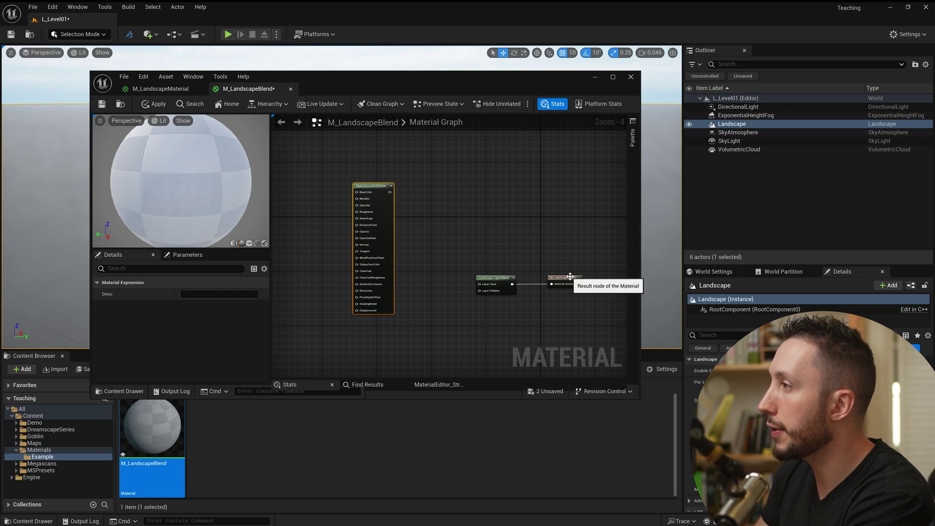
- Duplicate the MakeMaterialAttributes node and connect the two nodes to the Layer Sand and Layer Pebbles inputs
left_click_drag(387, 246, 401, 235)
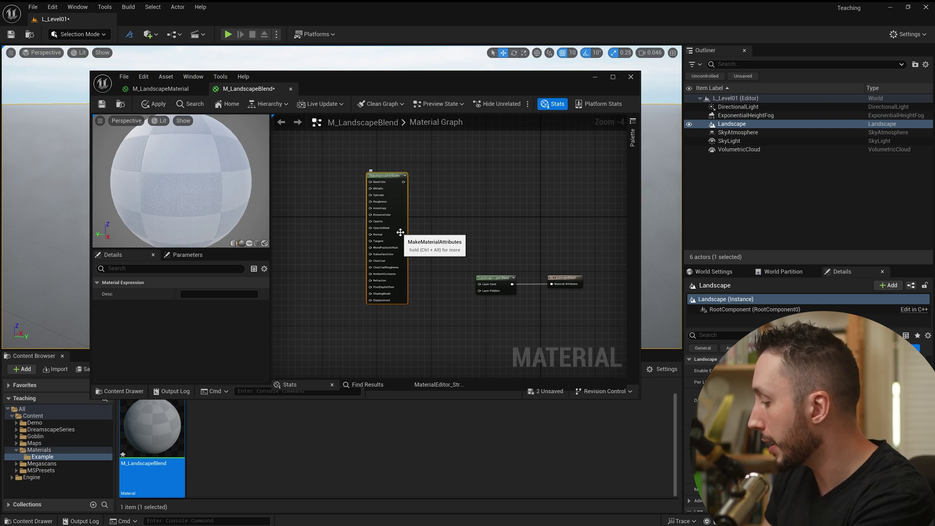
key("ctrl+d")
left_click_drag(424, 299, 398, 165)
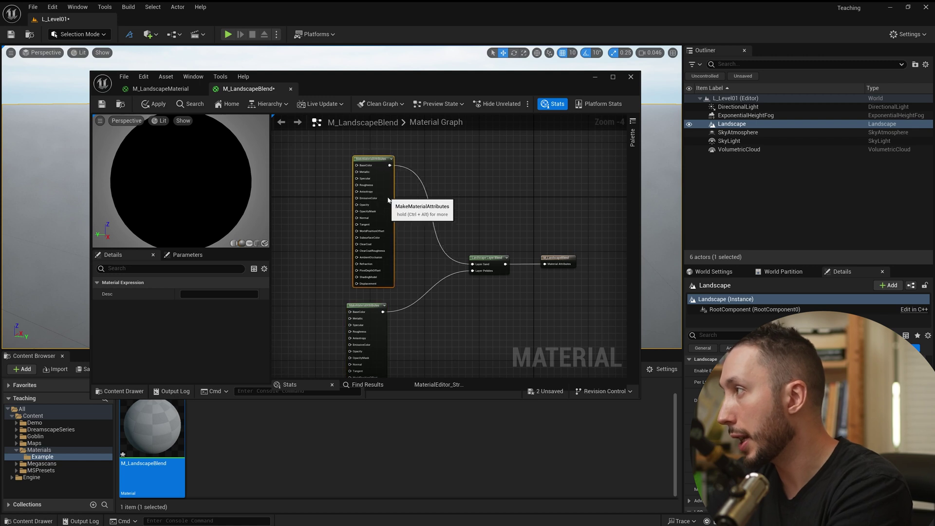
- Add the sand colour, normal and mask textures from the Desert_Western_Ground_Sand_Fine_01 folder to the graph as Texture Samples
scroll(535, 265, "down", 1)
right_click_drag(448, 328, 499, 280)
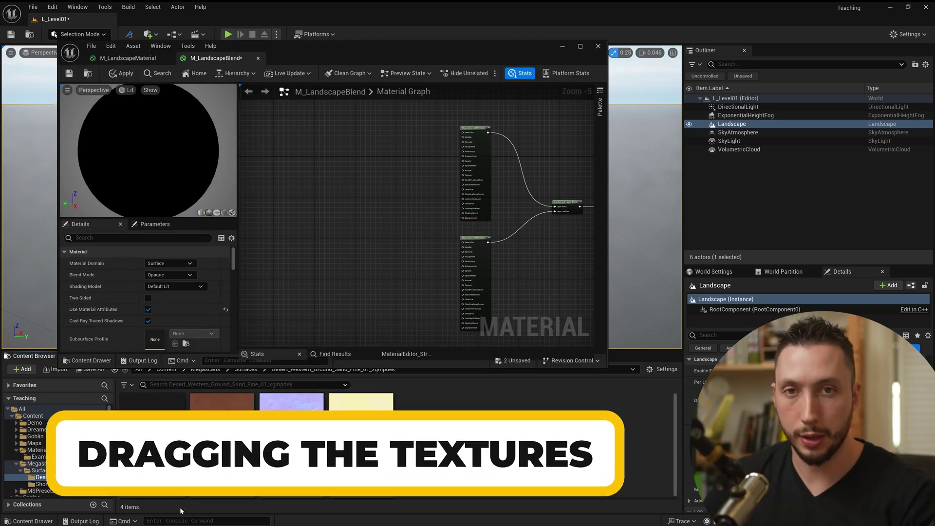
left_click_drag(221, 424, 321, 144)
left_click_drag(291, 397, 317, 204)
left_click_drag(361, 424, 320, 180)
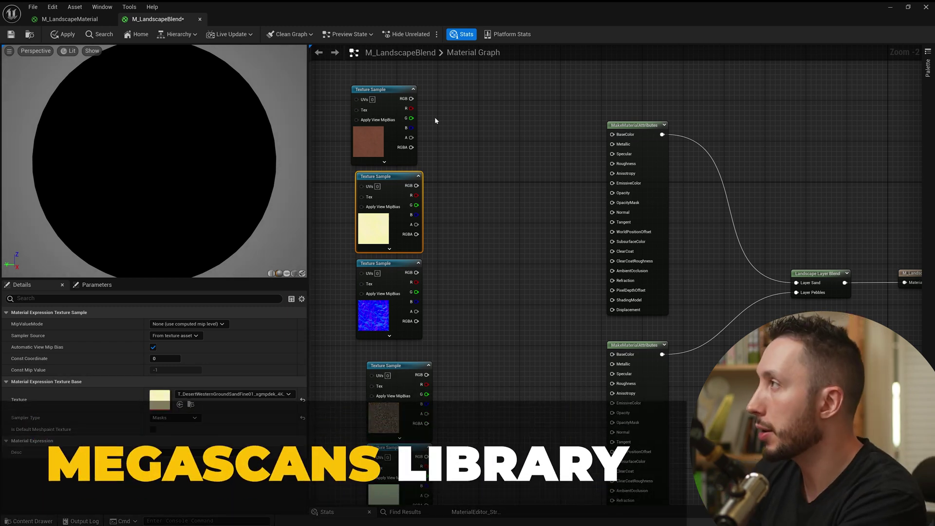
- Wire the sand textures into the upper MakeMaterialAttributes node: colour to BaseColor, mask R/G/B to AmbientOcclusion/Roughness/Displacement, and normal to Normal
left_click_drag(411, 98, 612, 136)
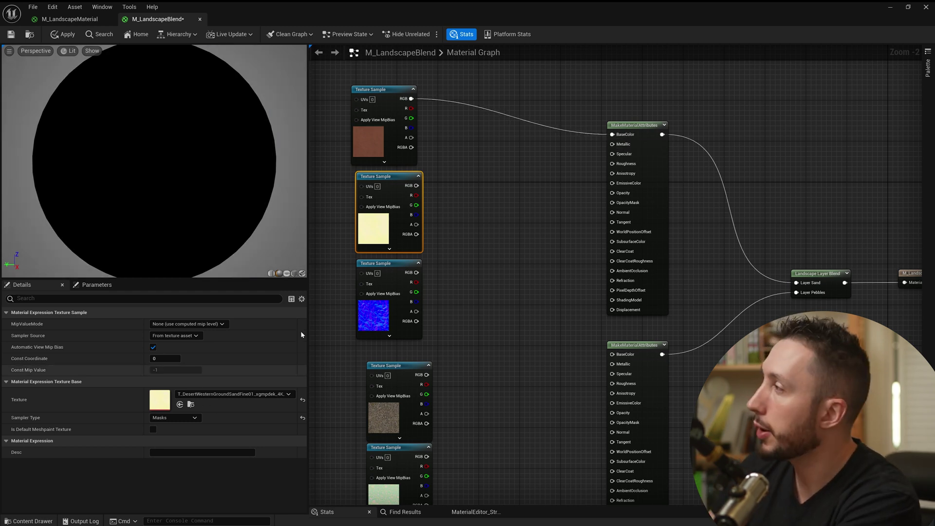
mouse_move(379, 228)
left_mouse_down()
mouse_move(423, 229)
mouse_move(395, 229)
left_mouse_up()
key("ctrl+z")
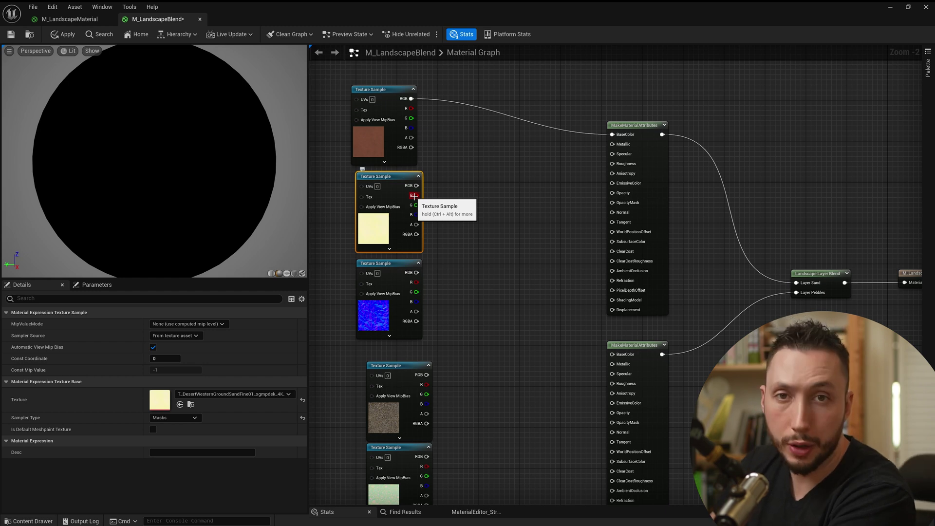
left_click_drag(413, 196, 613, 271)
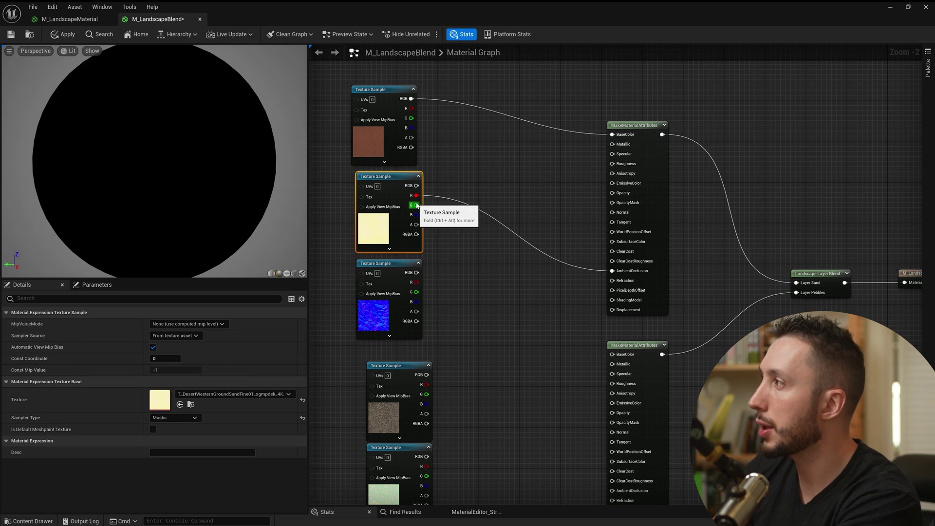
left_click_drag(416, 205, 612, 164)
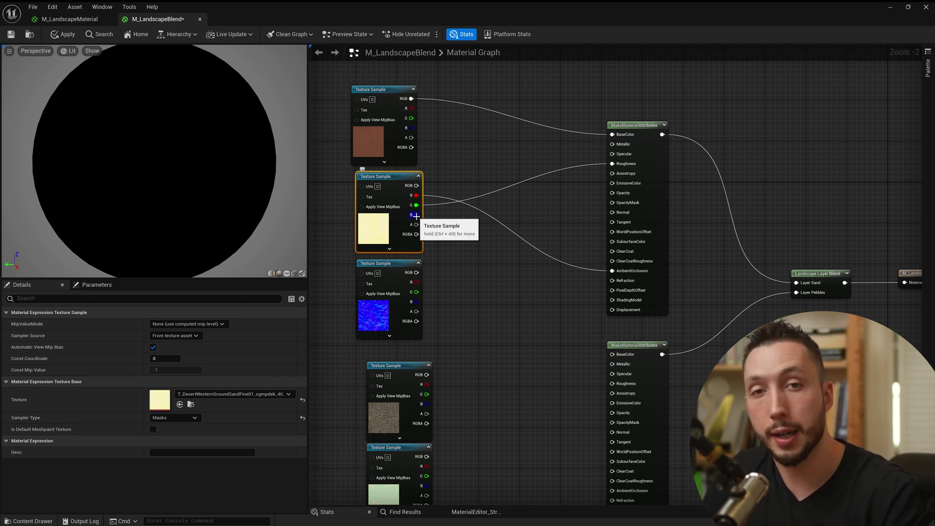
left_click_drag(416, 215, 612, 310)
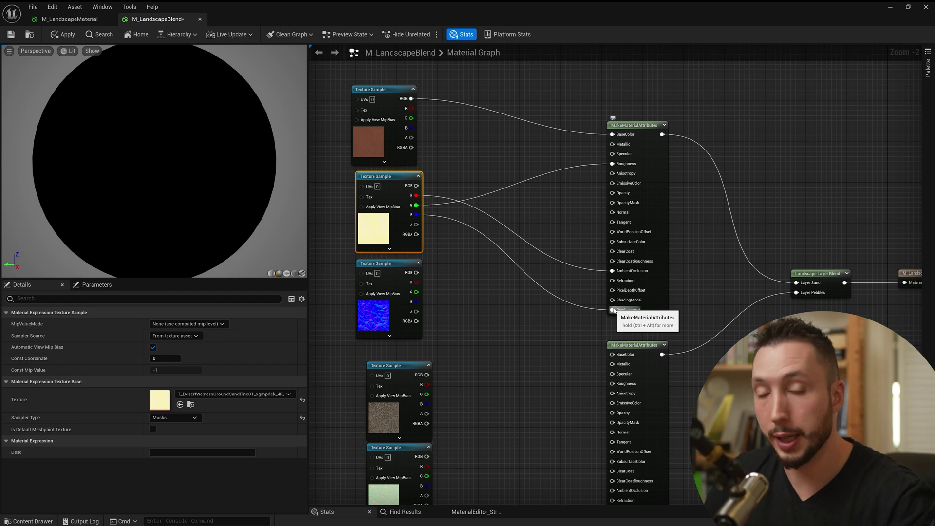
left_click_drag(416, 273, 612, 212)
- Wire the pebbles colour, mask and normal textures into the lower MakeMaterialAttributes node with the same channel assignments as the sand set
right_click_drag(512, 367, 484, 259)
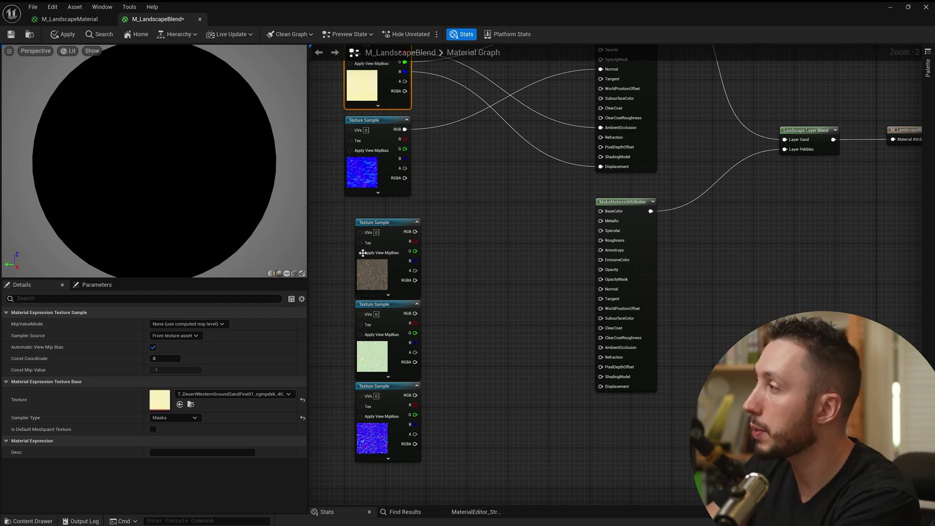
left_click_drag(415, 322, 583, 380)
left_click_drag(322, 249, 390, 405)
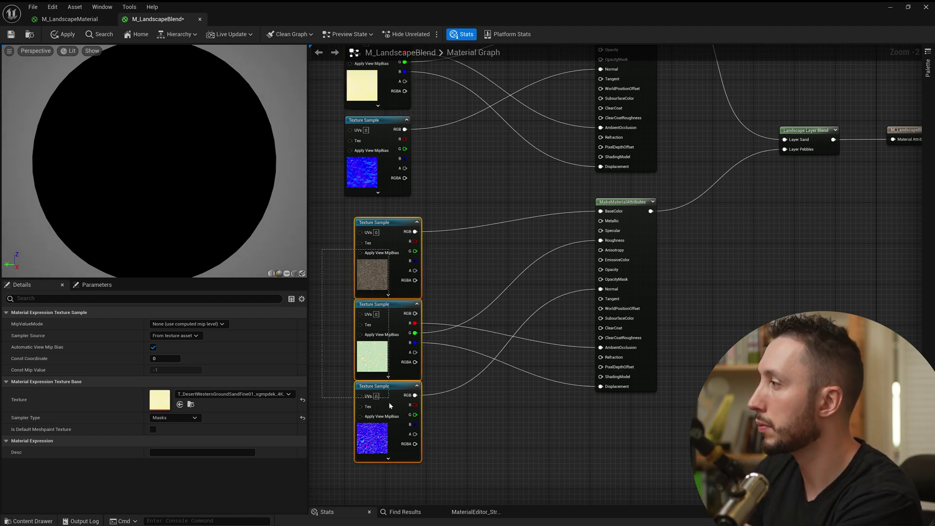
left_click(623, 201)
scroll(440, 300, "down", 2)
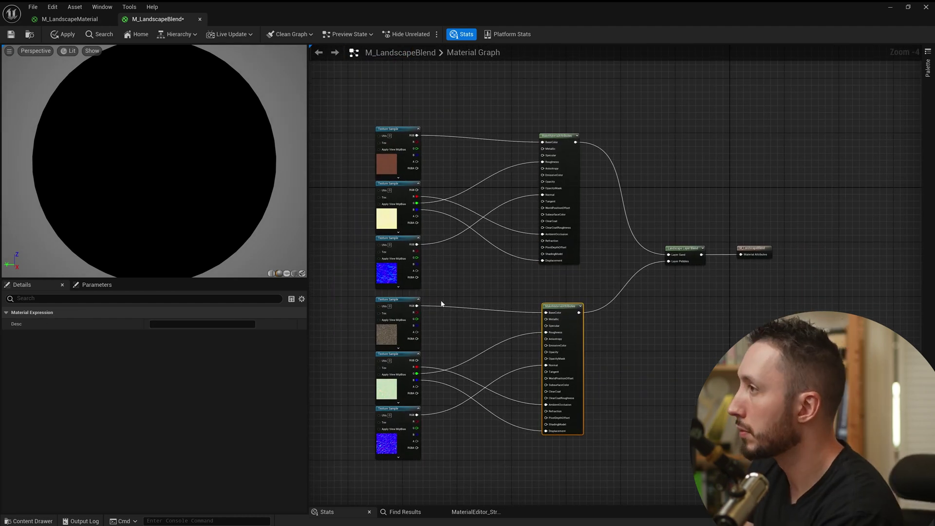
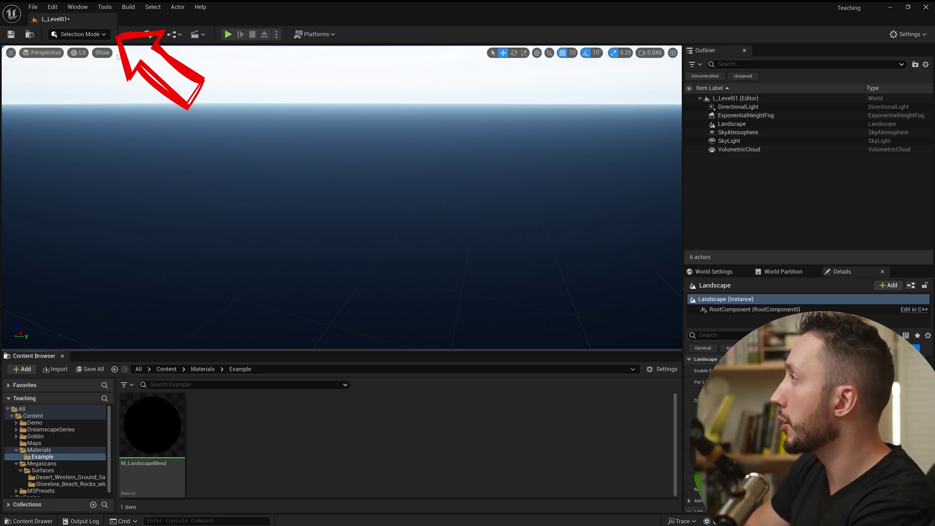
- Switch the L_Level01 level editor to Landscape Mode and bring up the landscape painting tools
left_click(85, 34)
left_click(83, 57)
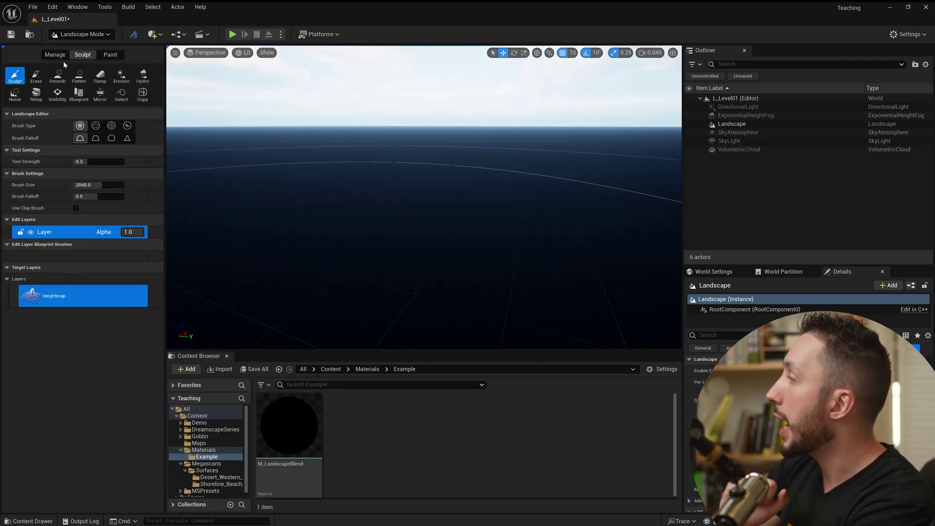
left_click(112, 55)
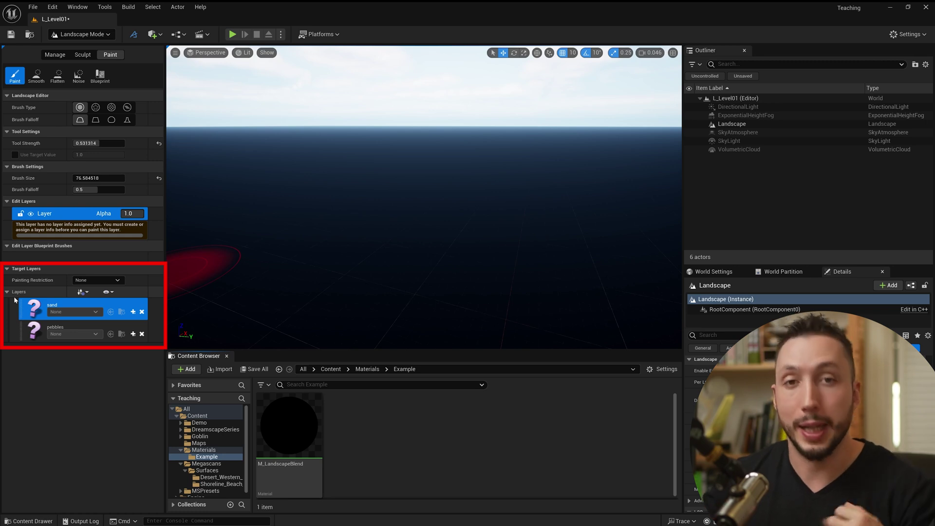
- Create a Weight-Blended Layer (normal) info object for both the sand and pebbles target layers, saving them in the suggested L_Level01_sharedassets folder
left_click(133, 312)
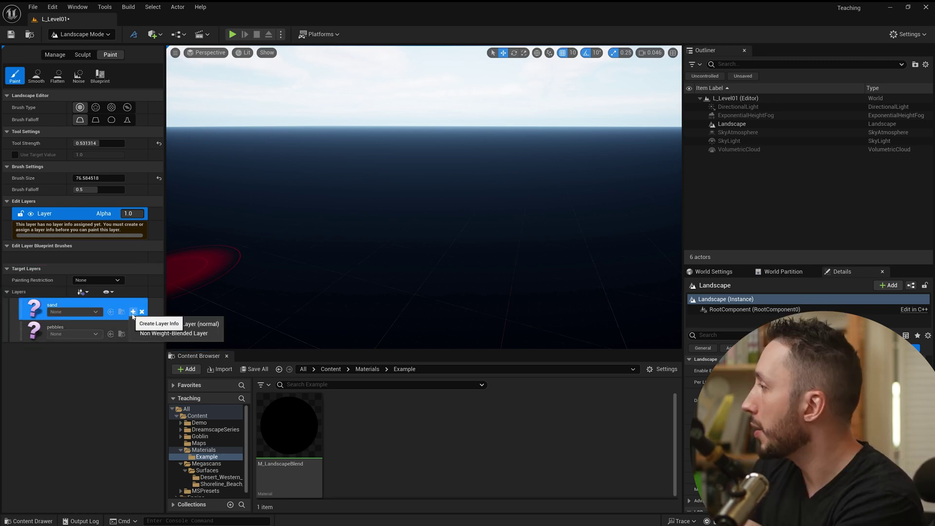
left_click(204, 329)
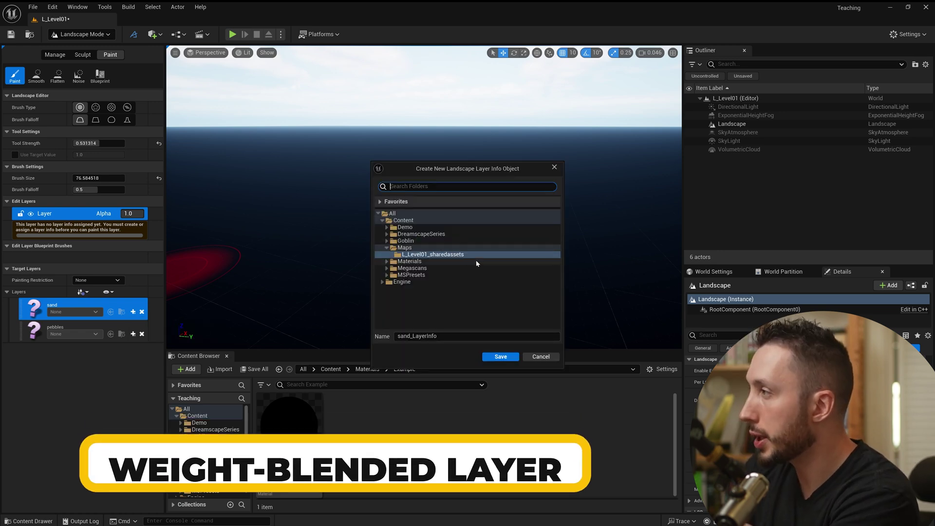
left_click(511, 361)
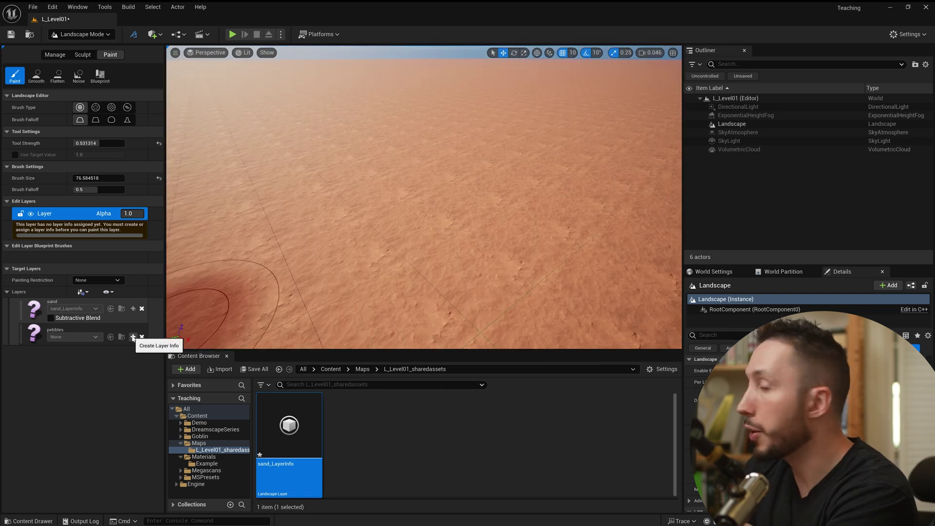
left_click(133, 338)
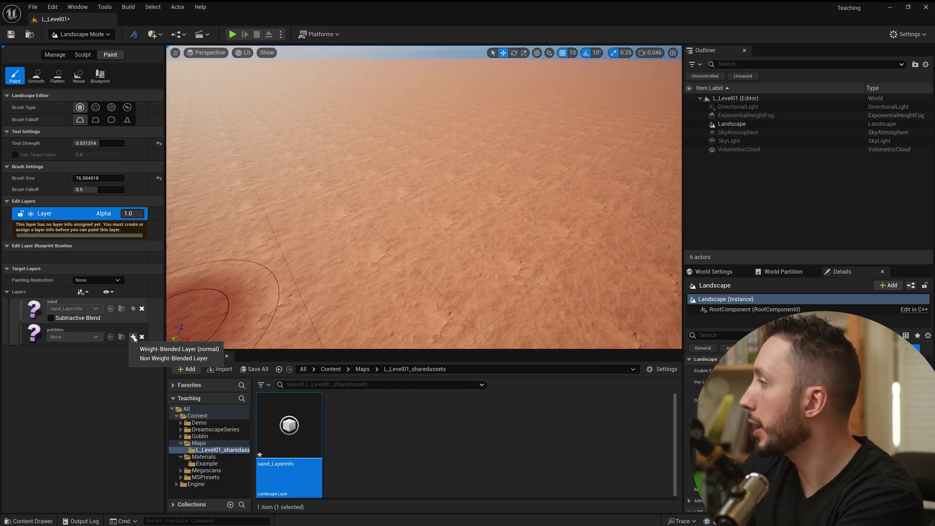
left_click(166, 350)
left_click(503, 359)
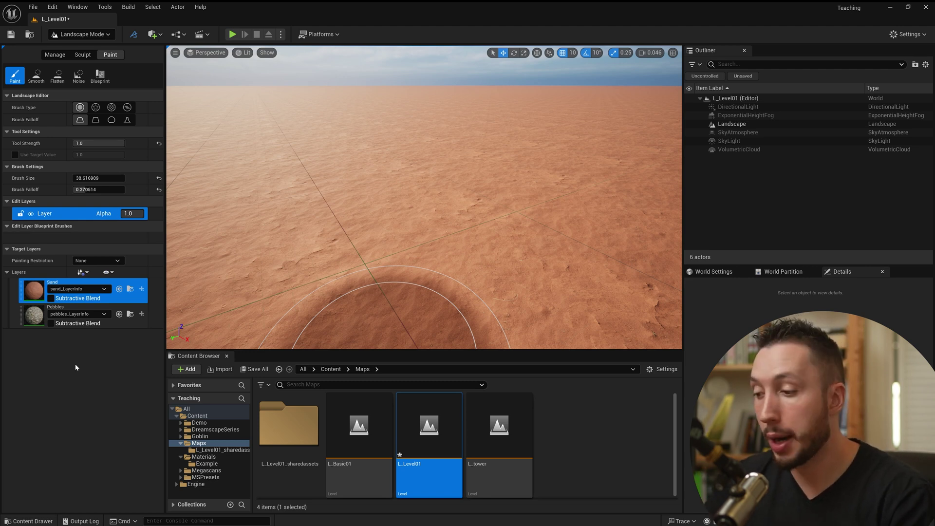
- Paint the Pebbles layer across the sandy landscape, setting the tool strength to about 0.7 and the brush falloff to about 0.36 between strokes
left_click(37, 311)
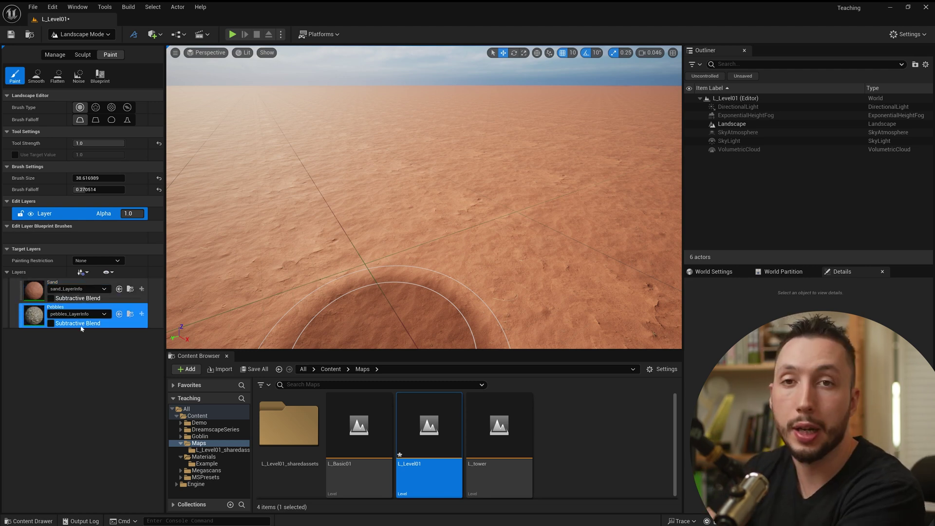
mouse_move(410, 245)
left_mouse_down()
mouse_move(423, 251)
mouse_move(486, 236)
mouse_move(417, 235)
mouse_move(441, 183)
mouse_move(487, 219)
mouse_move(272, 214)
mouse_move(394, 215)
mouse_move(195, 183)
left_mouse_up()
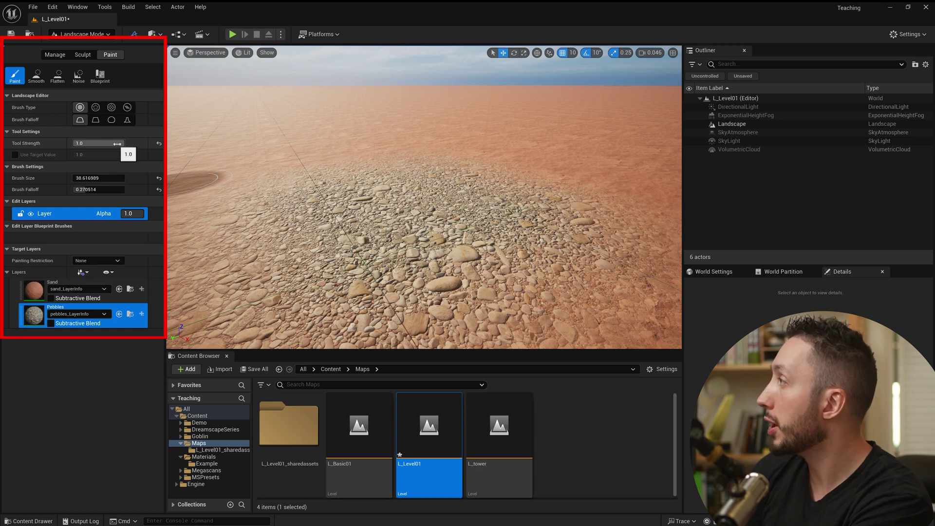
left_click_drag(120, 142, 107, 142)
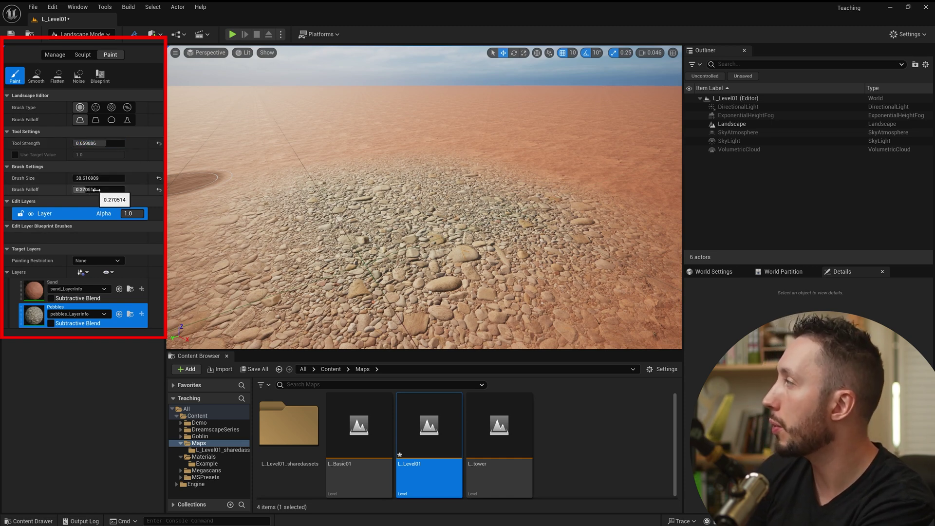
left_click_drag(91, 190, 97, 189)
middle_click_drag(586, 249, 515, 228)
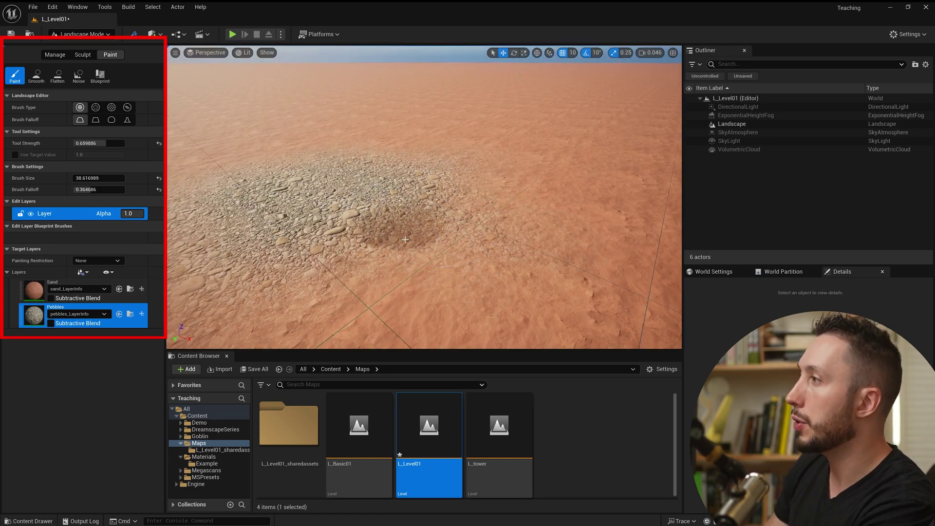
mouse_move(419, 222)
right_mouse_down()
mouse_move(419, 283)
mouse_move(511, 198)
right_mouse_up()
mouse_move(507, 213)
left_mouse_down()
mouse_move(517, 158)
mouse_move(509, 181)
mouse_move(542, 215)
left_mouse_up()
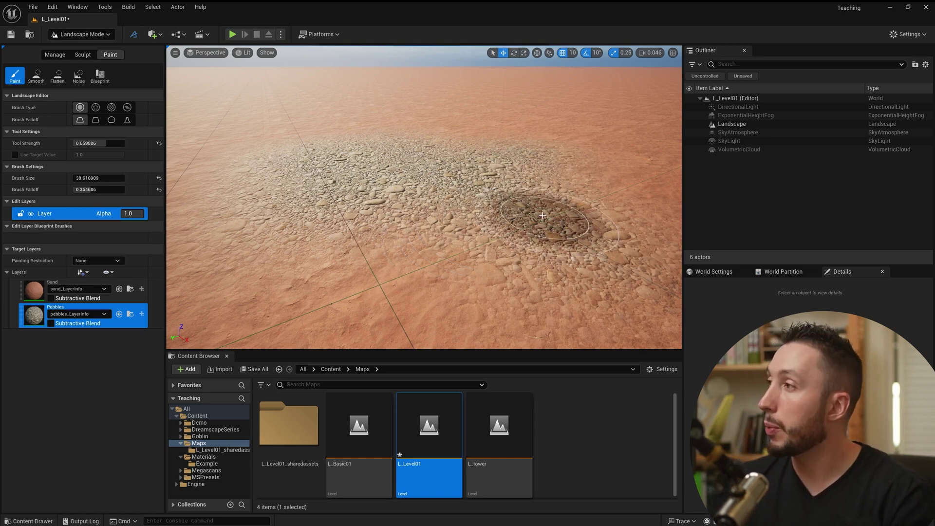
right_click_drag(542, 214, 480, 240)
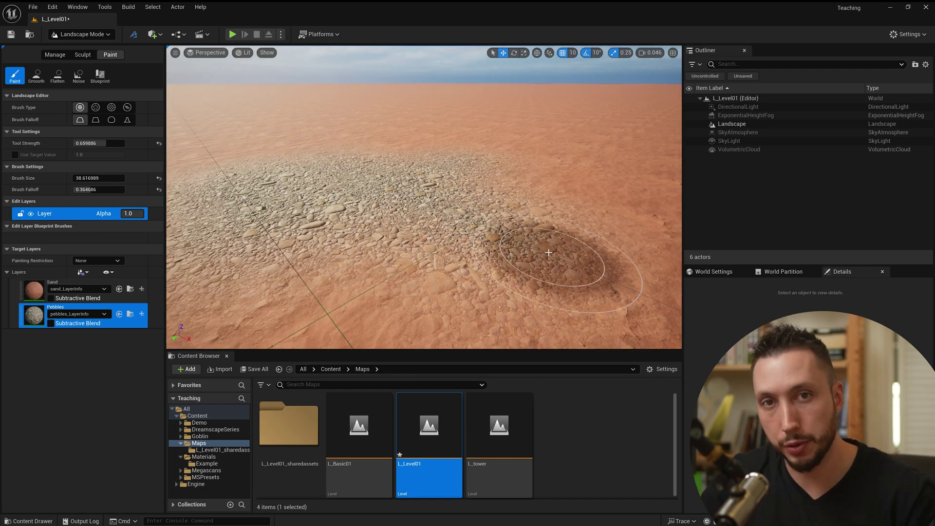
mouse_move(549, 252)
right_mouse_down()
mouse_move(550, 273)
mouse_move(484, 243)
right_mouse_up()
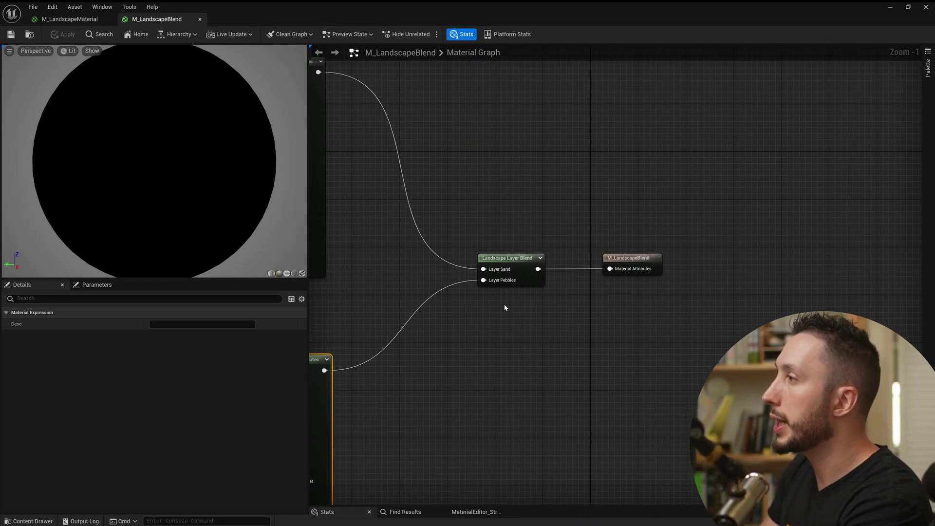
- Set the Blend Type of both the Sand and Pebbles layers in M_LandscapeBlend's Landscape Layer Blend node to LB Height Blend
left_click(519, 261)
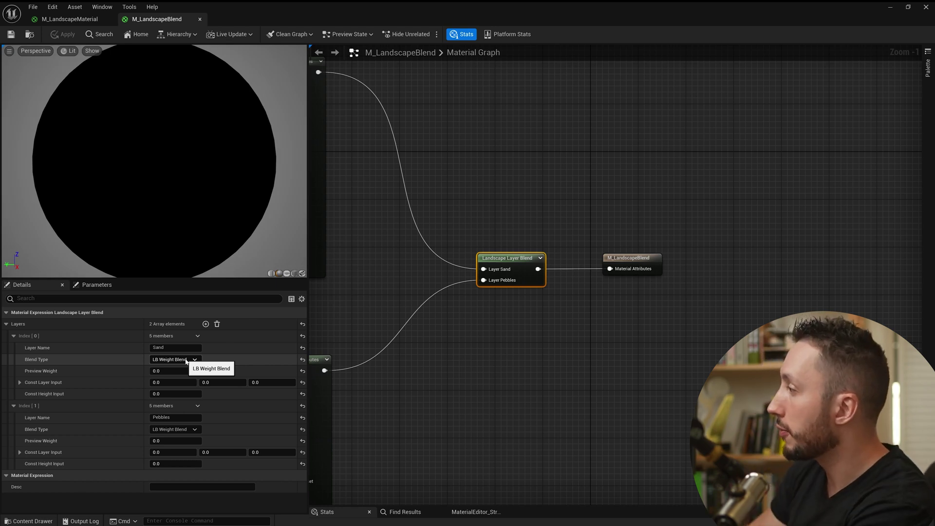
left_click(185, 360)
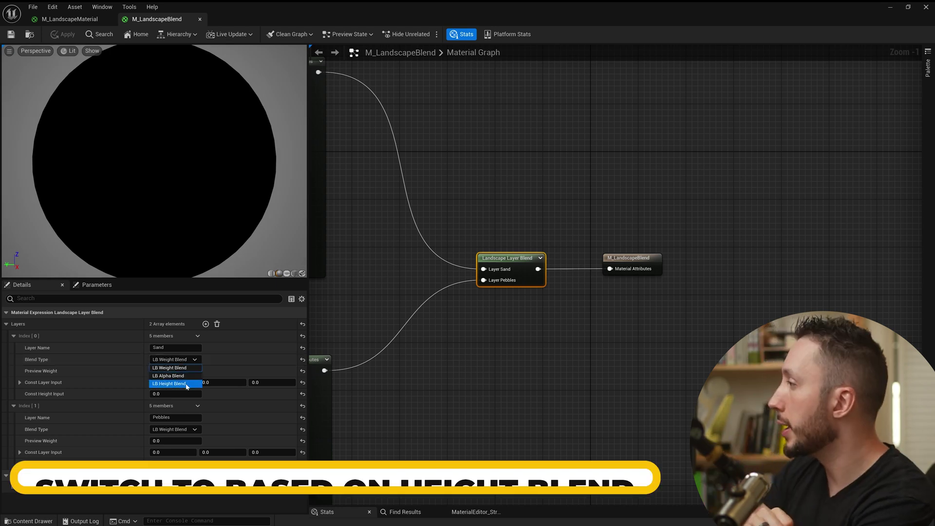
left_click(169, 383)
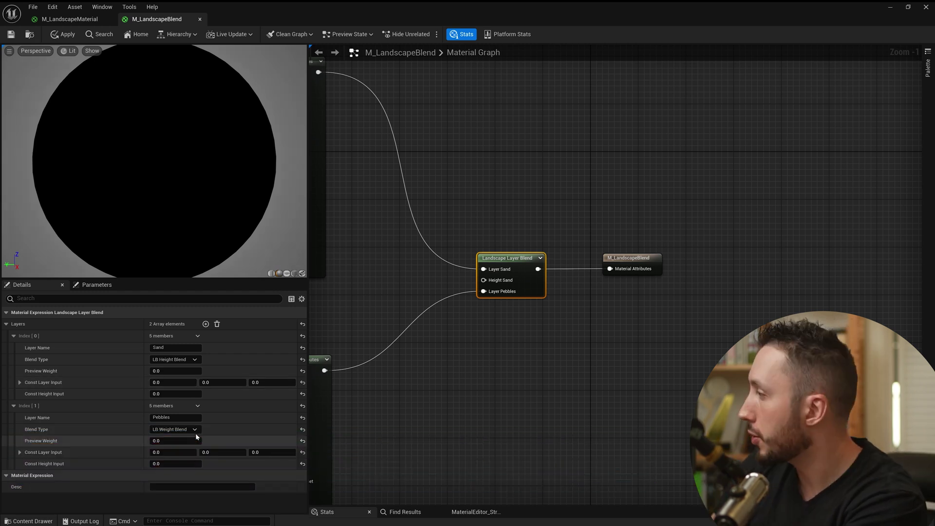
left_click(194, 430)
left_click(171, 453)
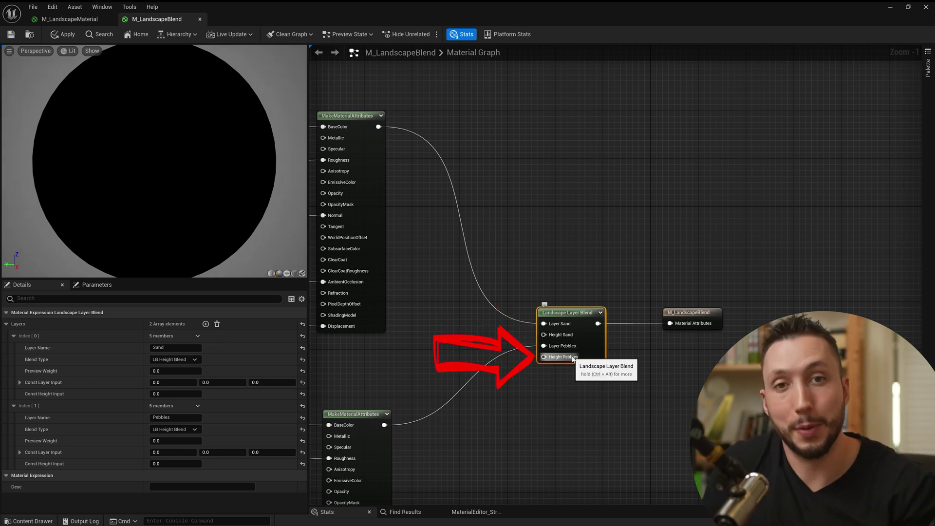
- Connect the blue channels of the sand and pebbles mask textures to Height Sand and Height Pebbles, save the material and inspect the landscape
right_click_drag(573, 360, 750, 363)
scroll(550, 378, "down", 2)
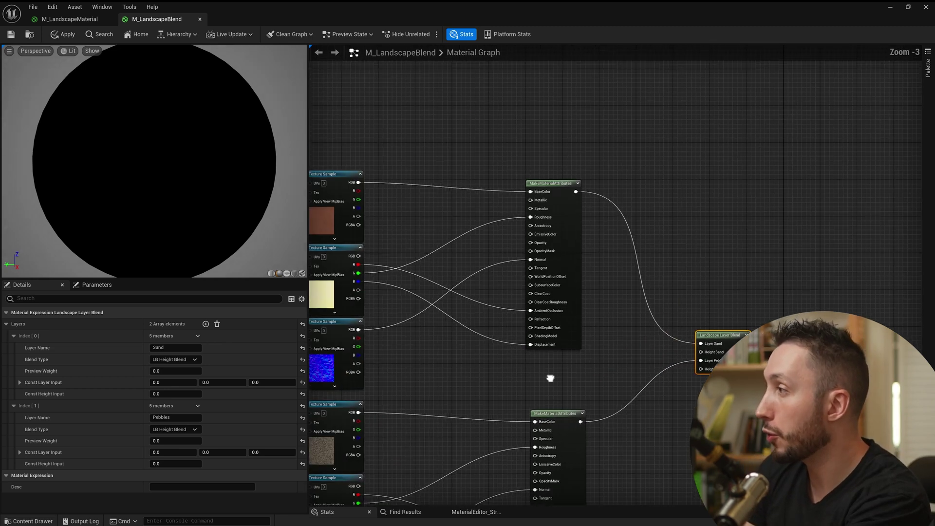
left_click_drag(355, 288, 605, 384)
left_click_drag(604, 383, 698, 359)
right_click_drag(630, 459, 682, 337)
left_click_drag(405, 395, 748, 253)
scroll(602, 336, "up", 2)
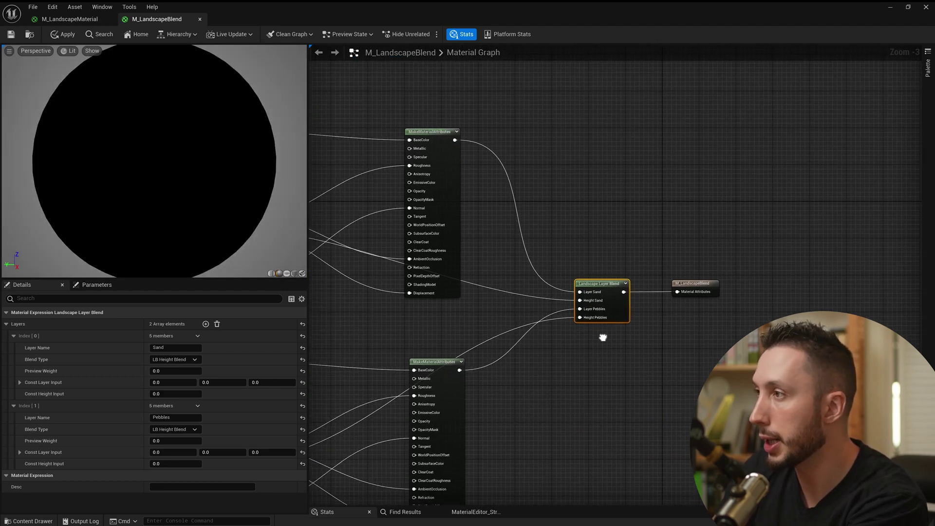
left_click(10, 35)
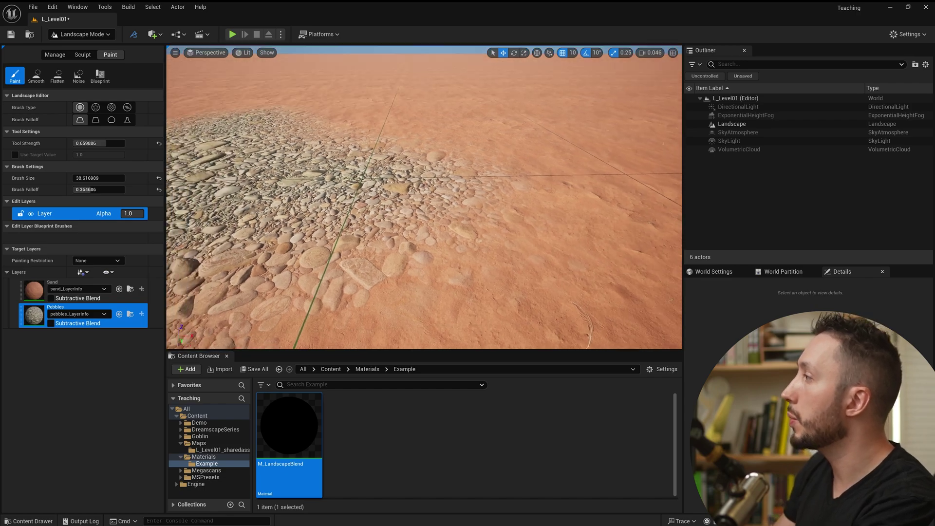
mouse_move(544, 177)
right_mouse_down()
mouse_move(531, 178)
mouse_move(544, 177)
mouse_move(572, 56)
mouse_move(591, 76)
right_mouse_up()
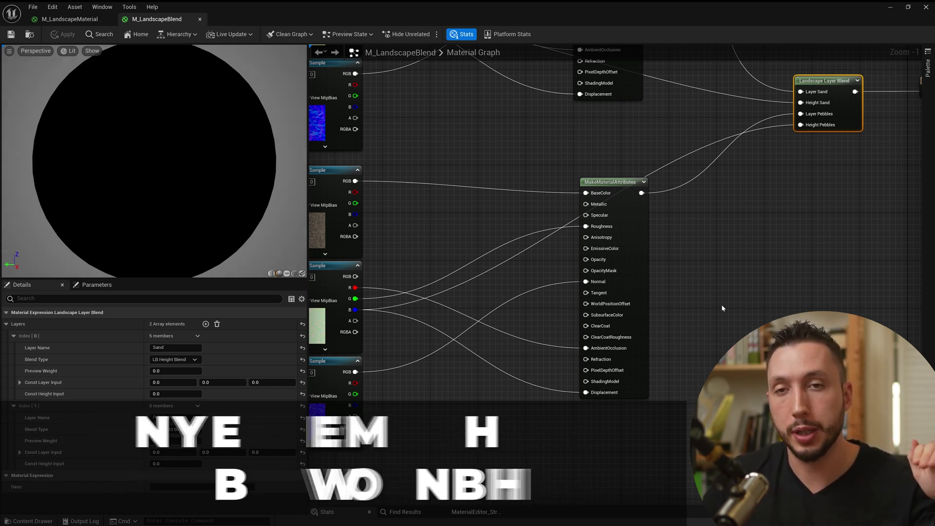
- Disconnect the pebbles mask from the Height Pebbles input of the Landscape Layer Blend node
right_click_drag(721, 305, 648, 350)
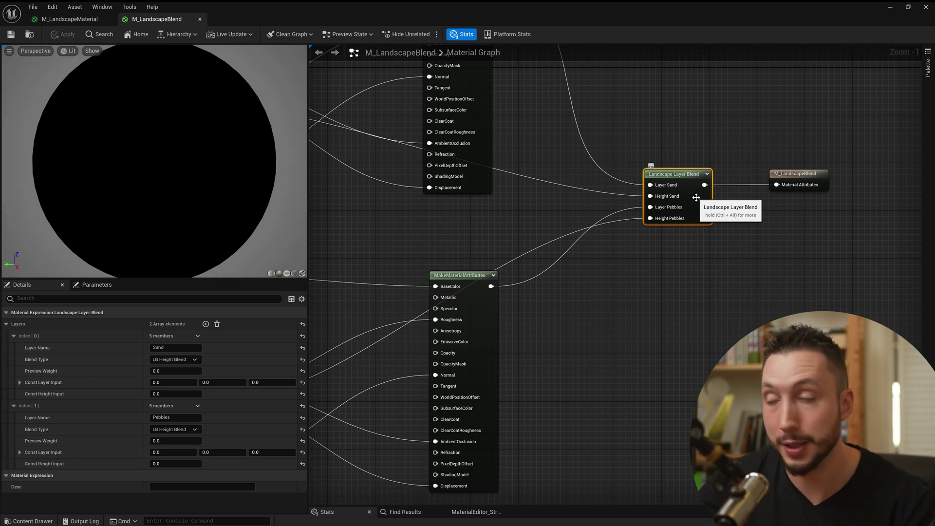
right_click_drag(554, 343, 710, 298)
scroll(665, 327, "down", 2)
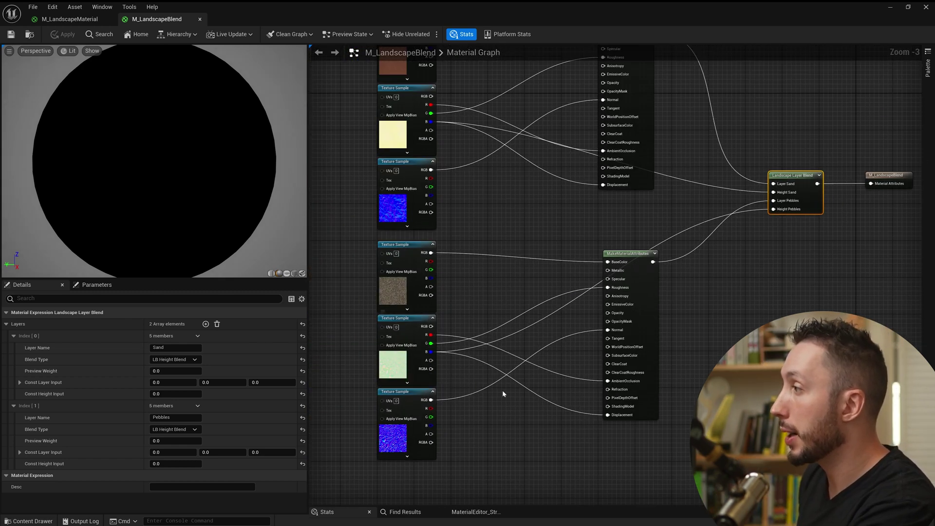
right_click_drag(532, 327, 493, 283)
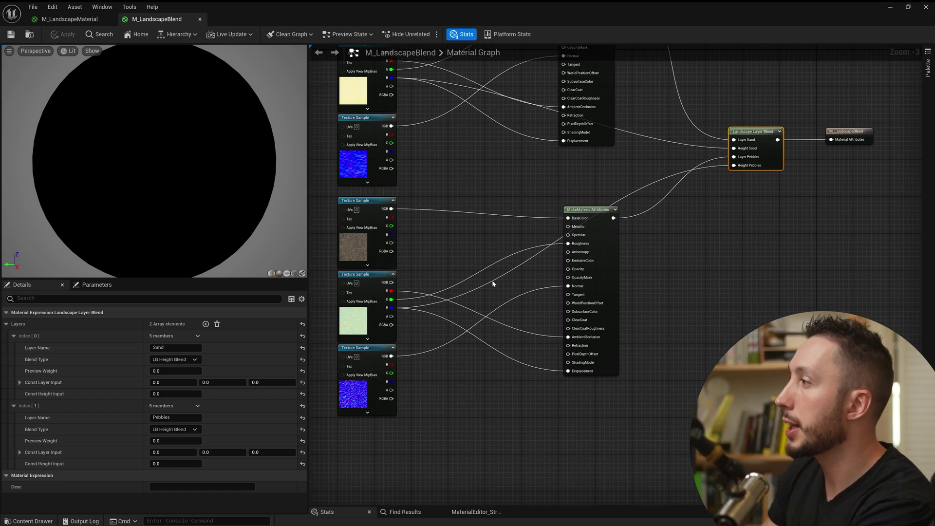
left_click(734, 165, "alt")
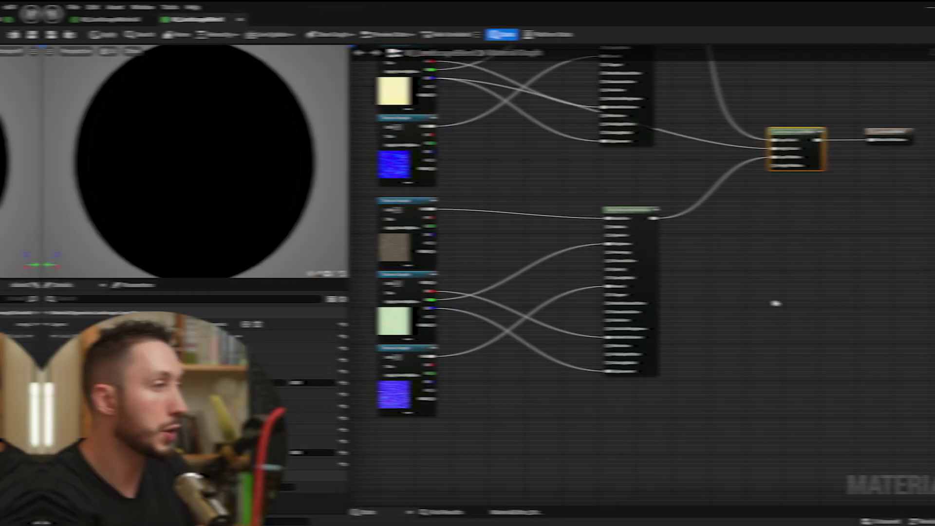
- Add a 3PointLevels node below the Landscape Layer Blend node and connect the pebbles mask texture's blue channel to its Texture input
right_click(733, 299)
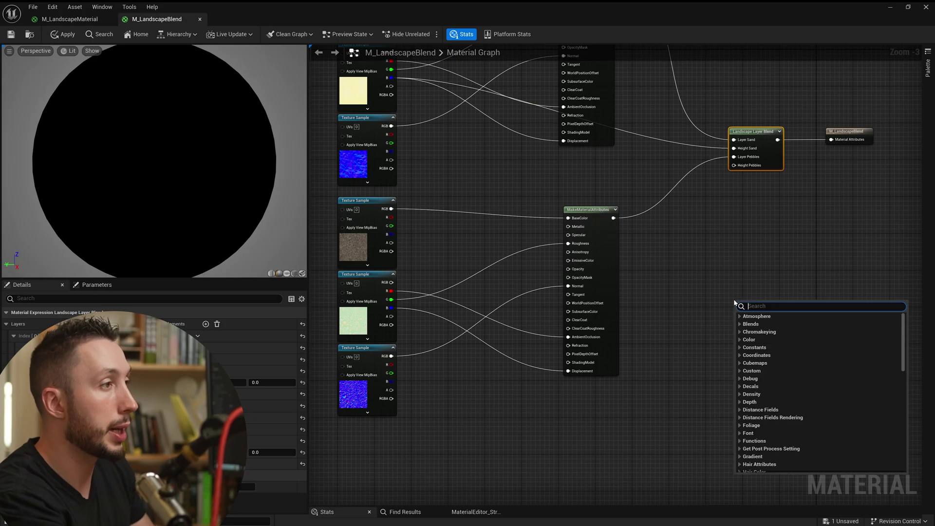
type("3p")
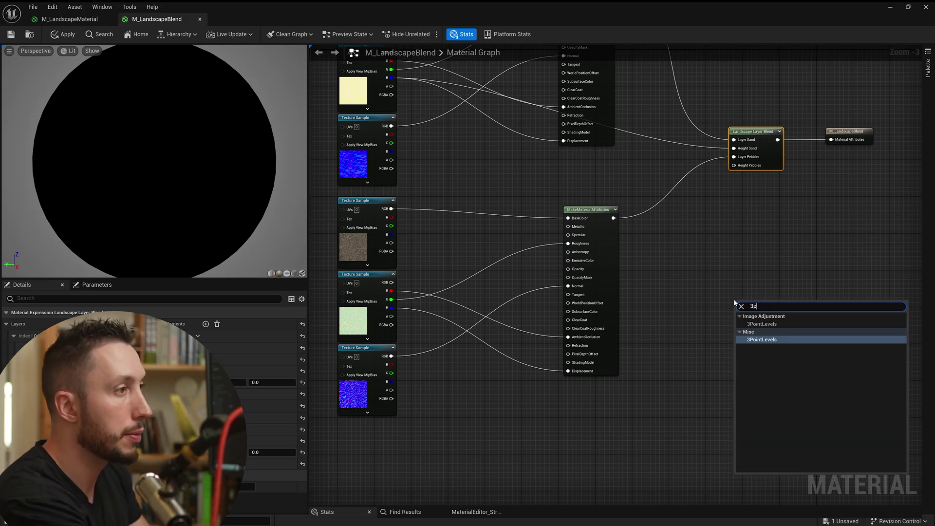
left_click(762, 324)
left_click_drag(779, 318, 728, 258)
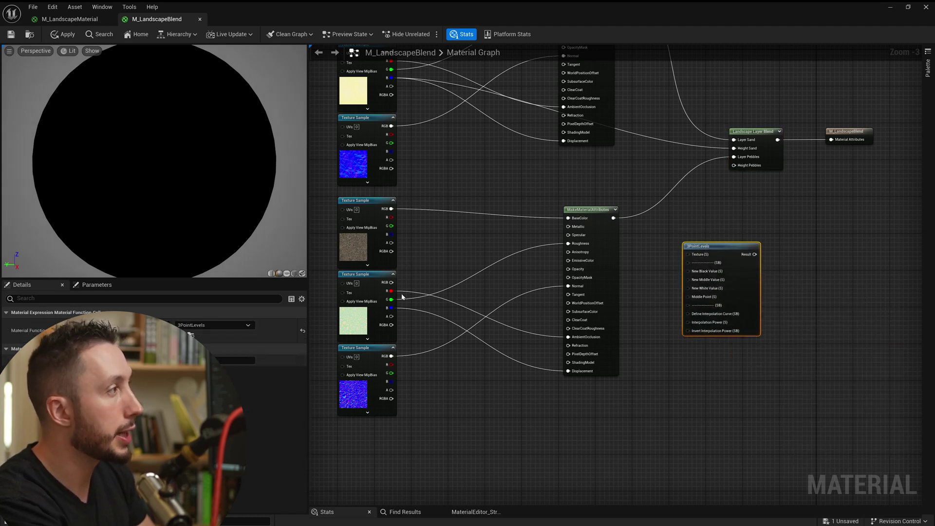
left_click_drag(391, 307, 687, 254)
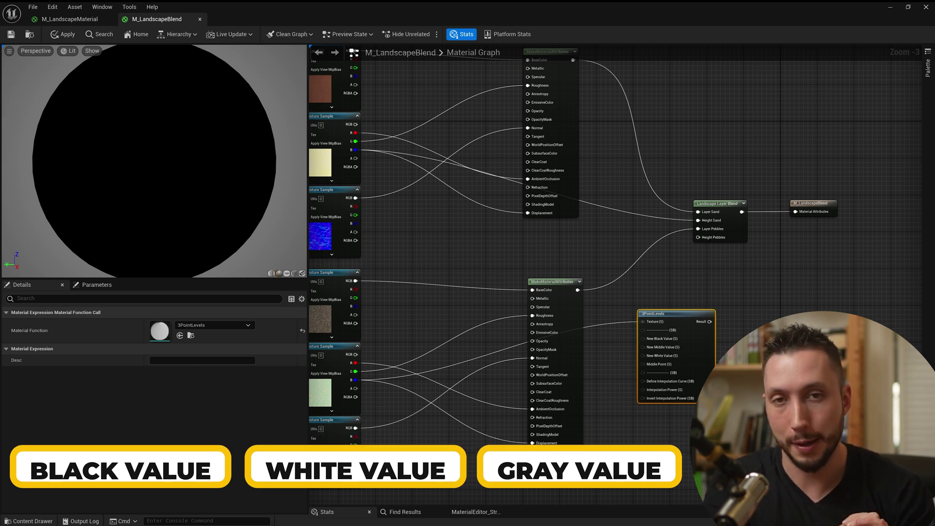
right_click_drag(710, 364, 593, 336)
left_click_drag(594, 336, 612, 331)
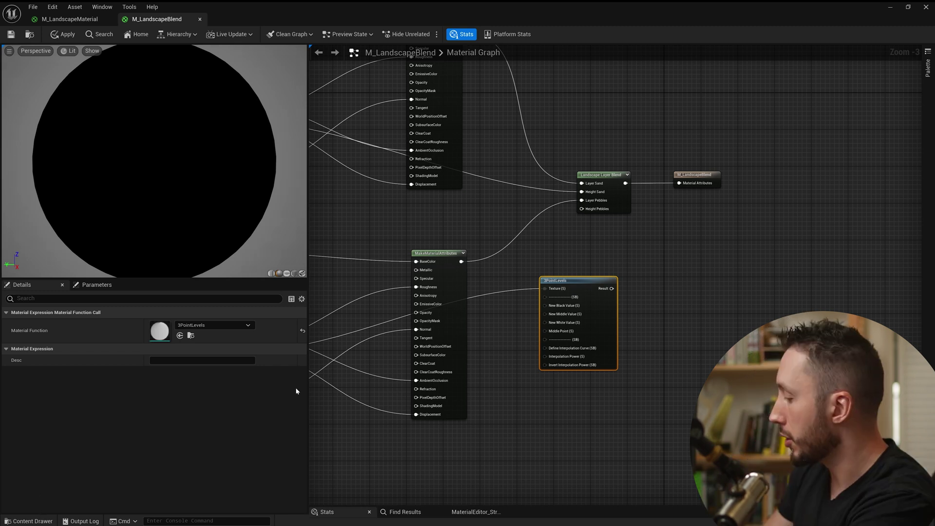
left_click_drag(591, 327, 610, 322)
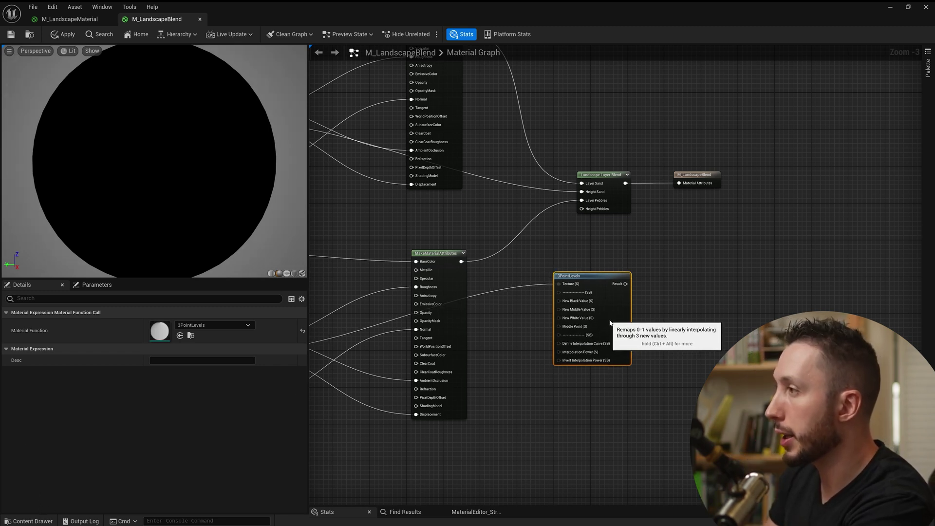
- Add a scalar parameter named Black Point beside the 3PointLevels node, keeping its default value of 0.0
left_click(501, 315)
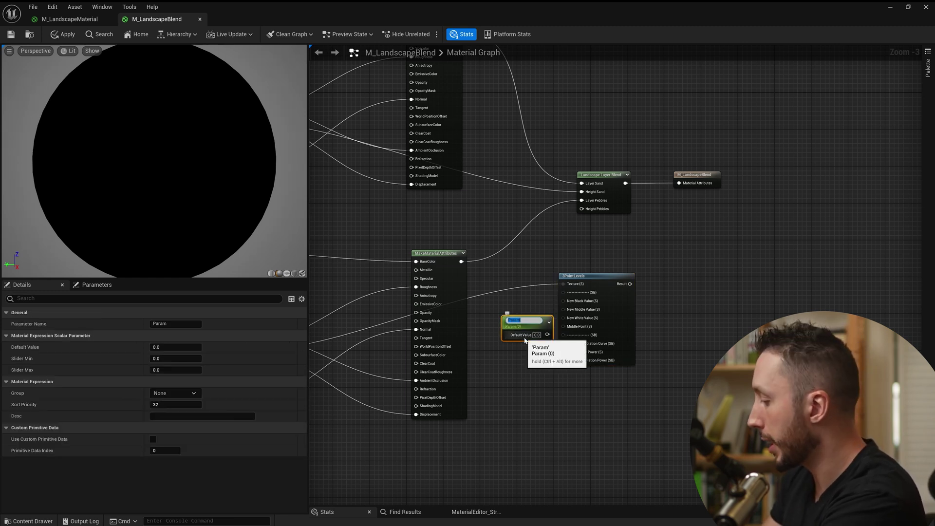
type("Black Point")
key("Return")
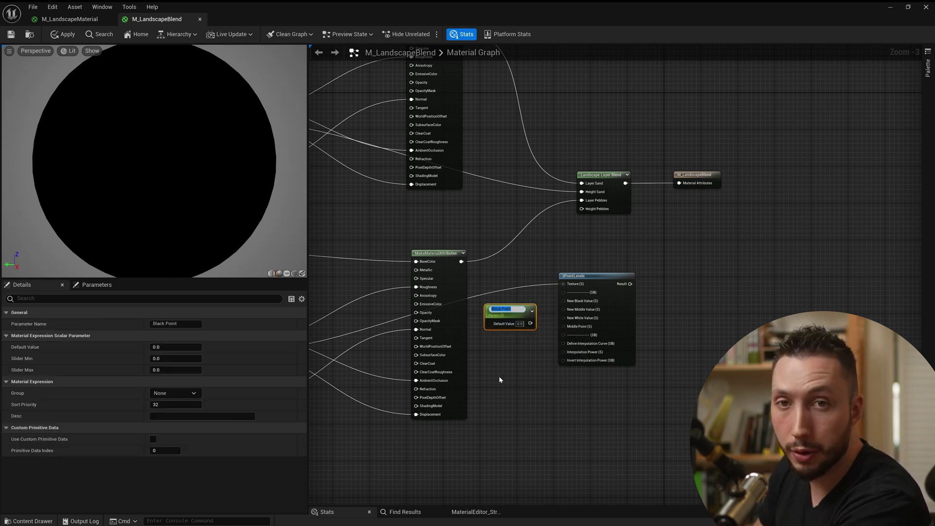
left_click(499, 376)
- Add a scalar parameter named Grey Point with a default value of 0.5 and place it below Black Point
left_click(501, 357)
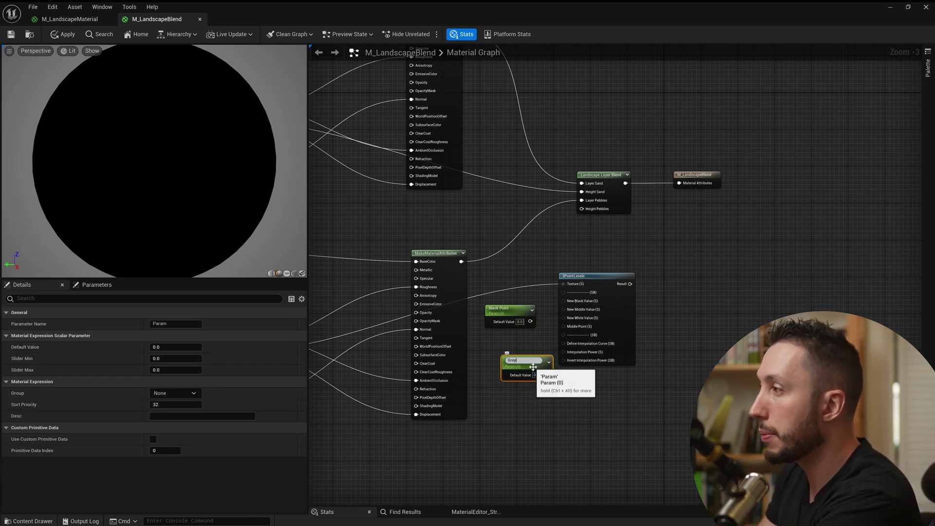
key("Return")
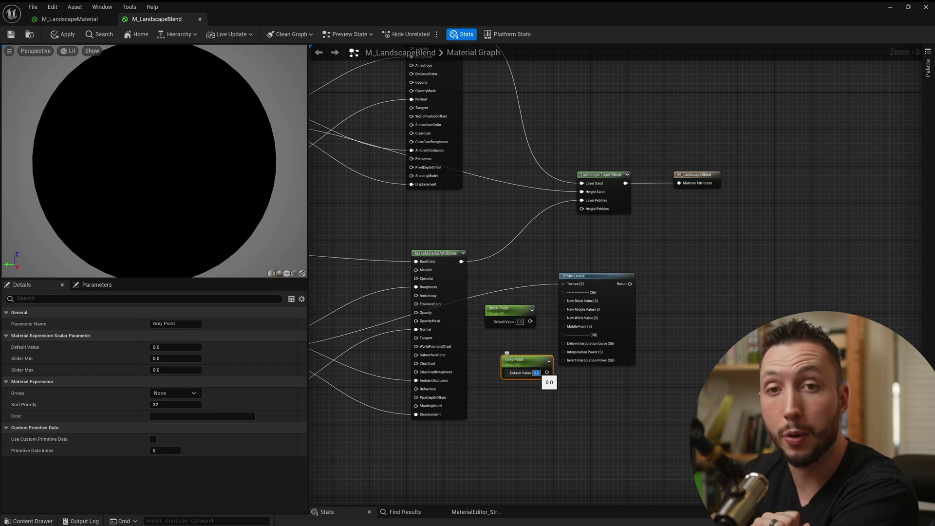
type("0.5")
key("Return")
left_click_drag(519, 361, 502, 338)
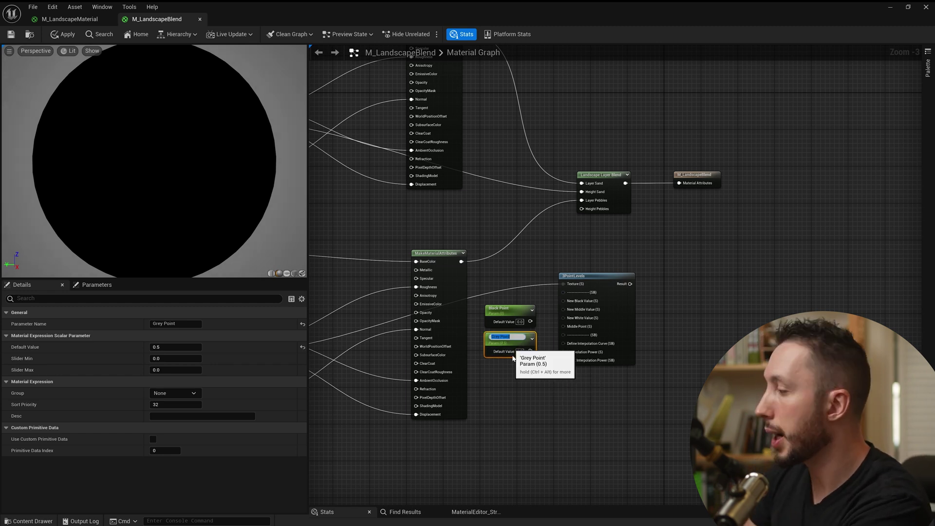
- Add a scalar parameter named White Point with a default value of 1 and place it below Grey Point
left_click(506, 373)
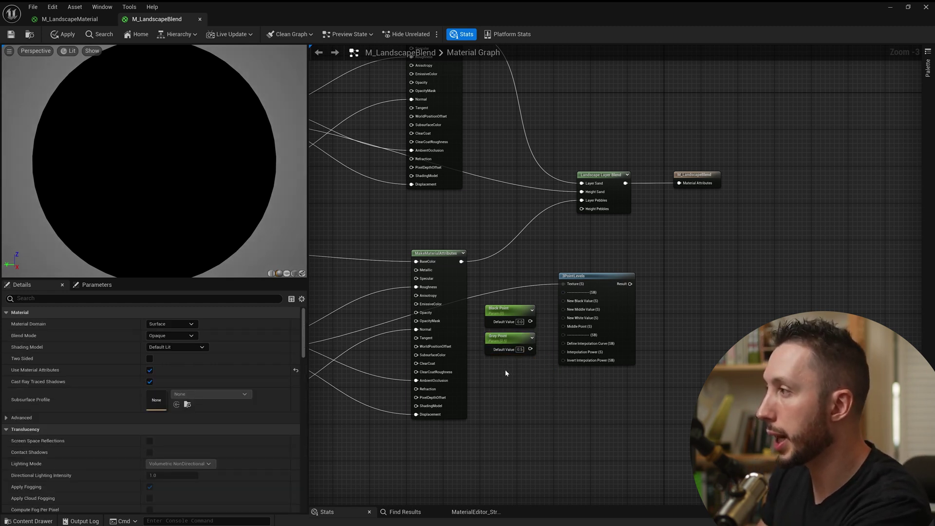
left_click(505, 373)
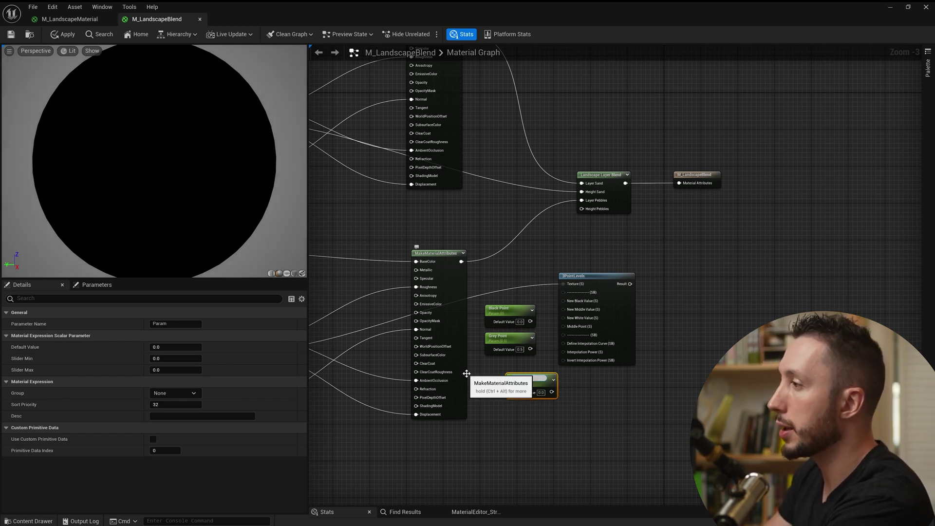
type("White Point")
key("Return")
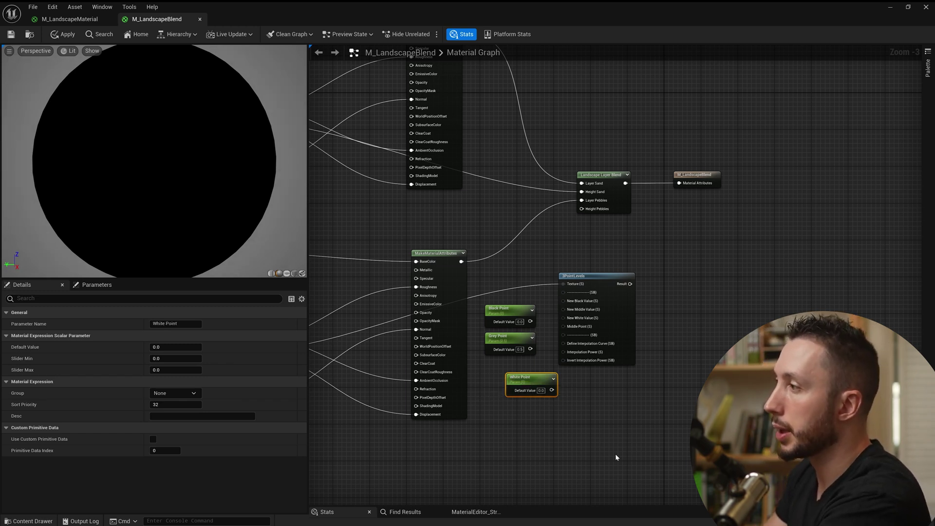
left_click(538, 390)
type("1")
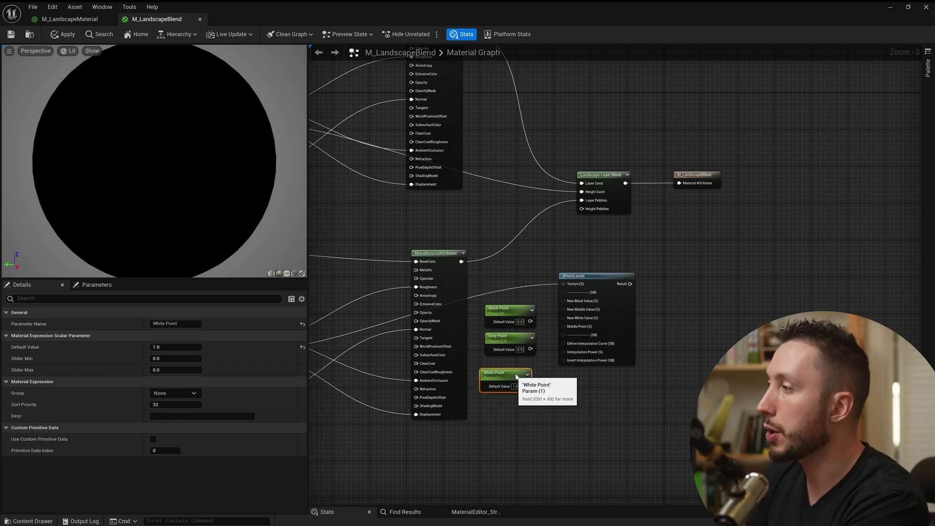
left_click_drag(524, 378, 506, 360)
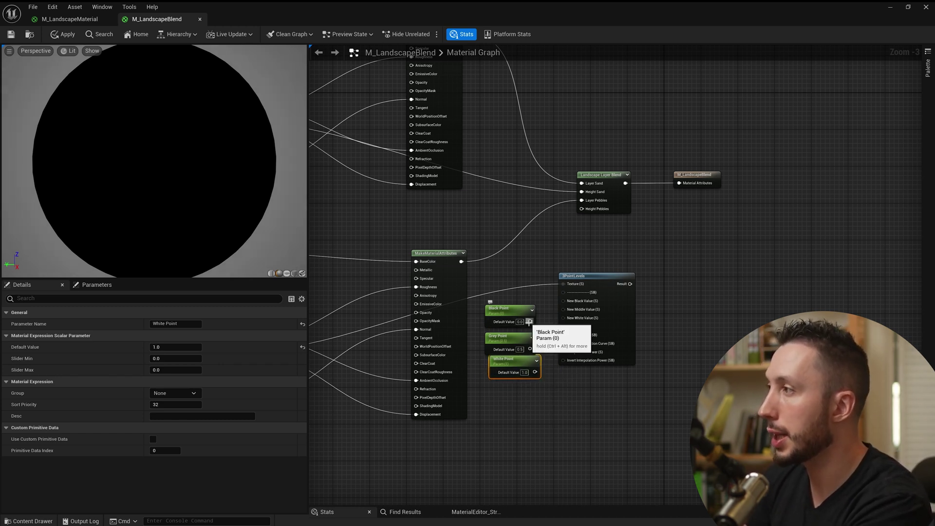
- Connect Black Point, Grey Point and White Point to the New Black, New Middle and New White Value inputs of 3PointLevels
mouse_move(530, 321)
left_mouse_down()
mouse_move(564, 300)
mouse_move(530, 348)
mouse_move(522, 333)
left_mouse_up()
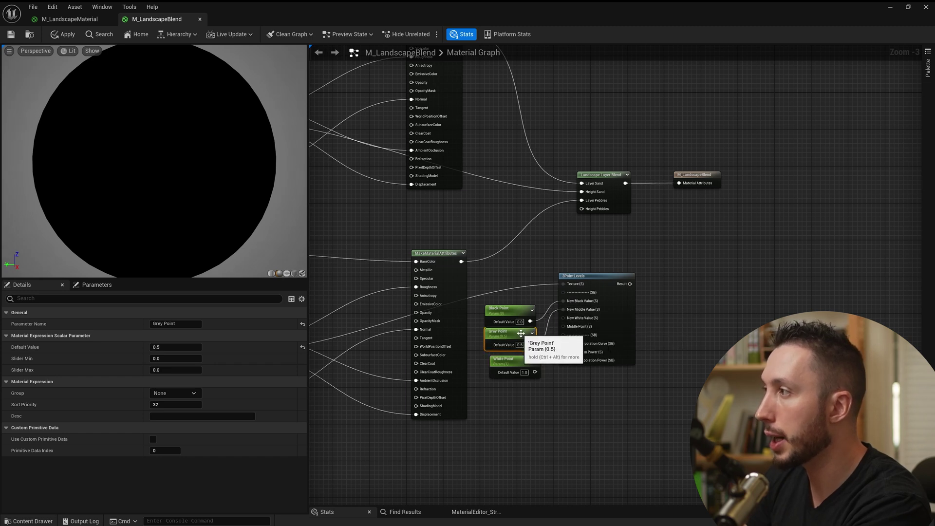
left_click_drag(535, 372, 563, 318)
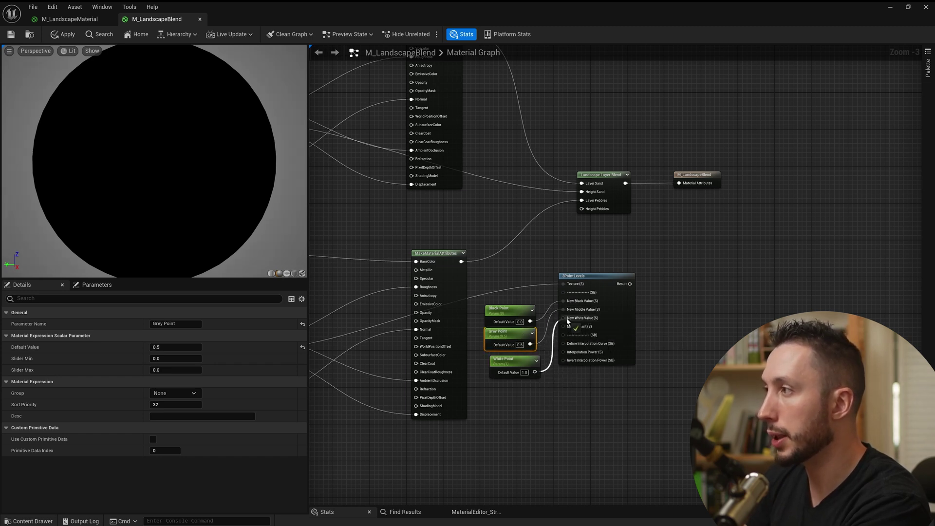
left_click_drag(521, 362, 516, 363)
scroll(540, 308, "up", 2)
left_click(641, 305)
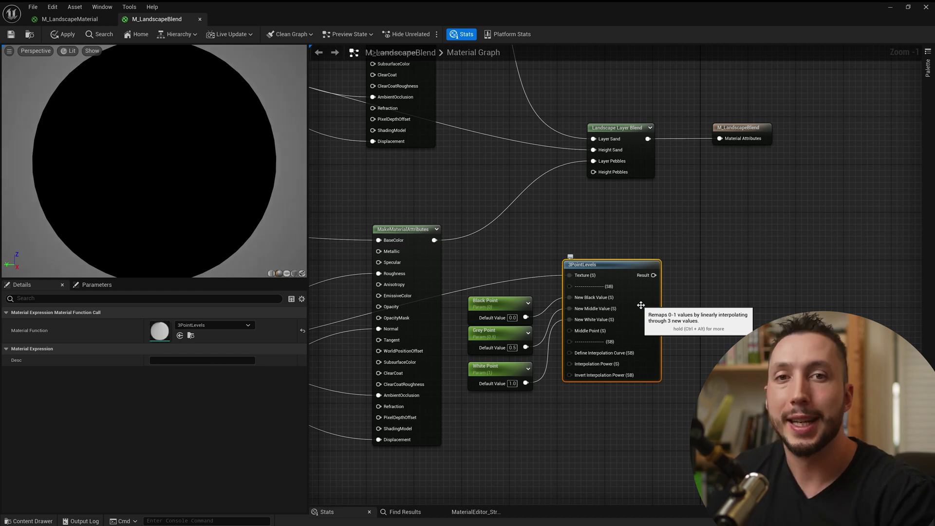
- Connect the 3PointLevels result to Height Pebbles on the Landscape Layer Blend node, then save the material and return to the level
left_click_drag(654, 275, 636, 171)
left_click_drag(789, 104, 738, 164)
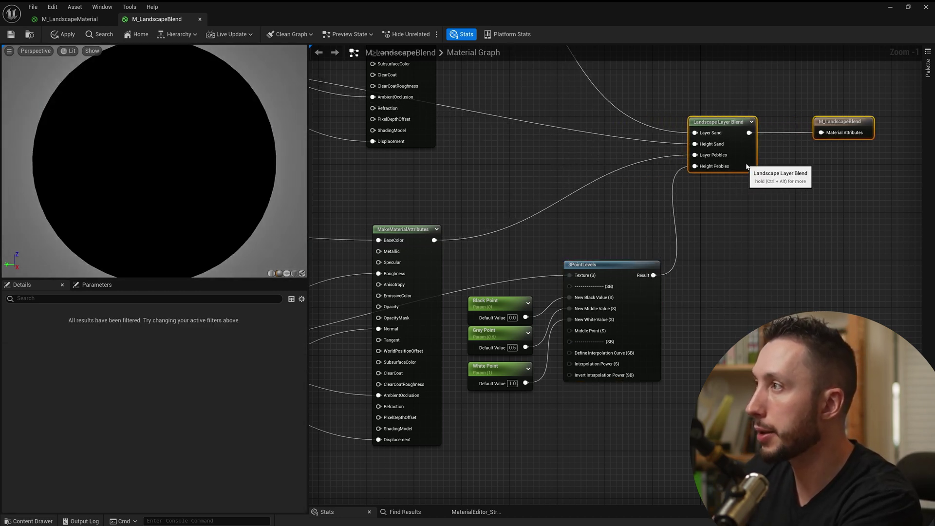
left_click(11, 34)
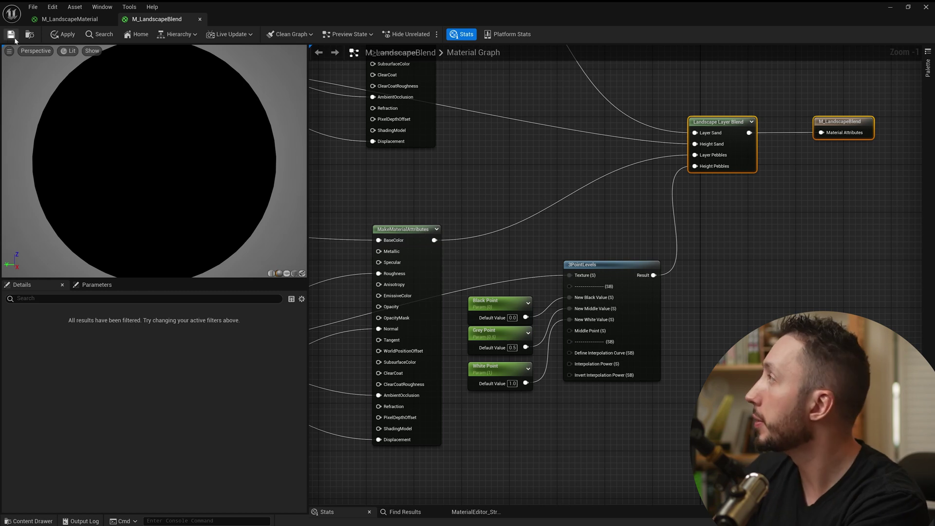
left_click(891, 8)
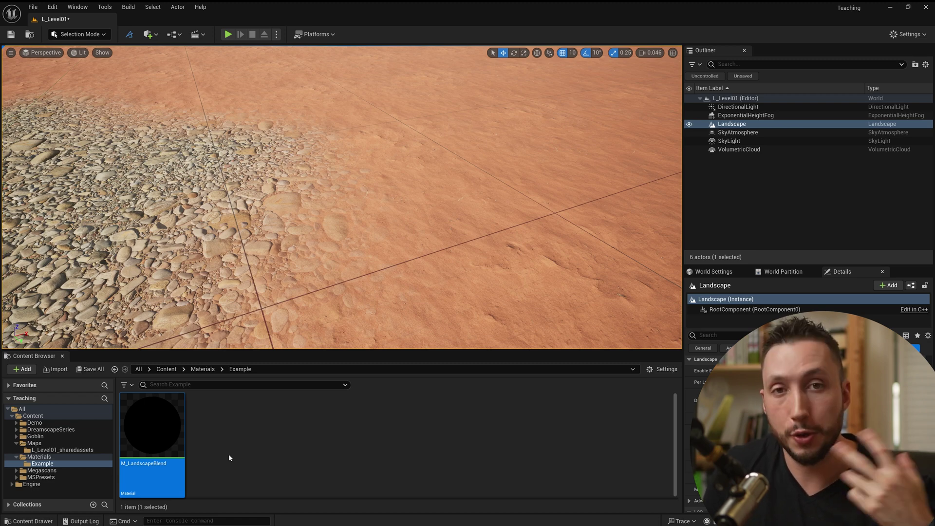
- Create a material instance of M_LandscapeBlend named MI_LandscapeBlend and assign it as the landscape's Landscape Material
right_click(173, 433)
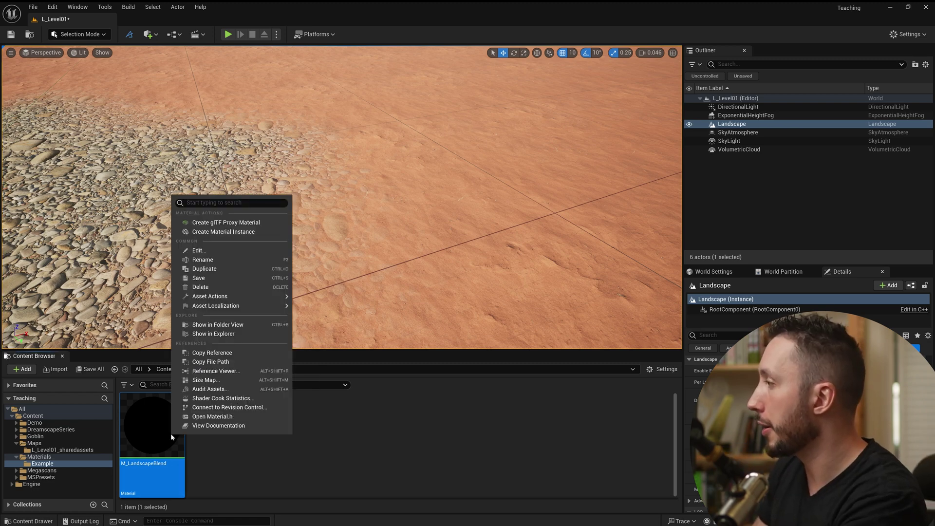
left_click(223, 232)
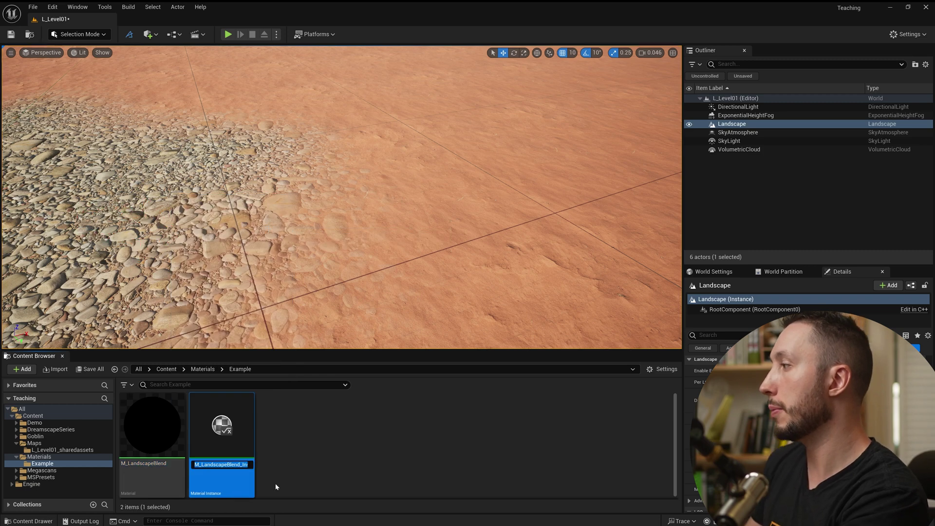
key("Home")
key("Right")
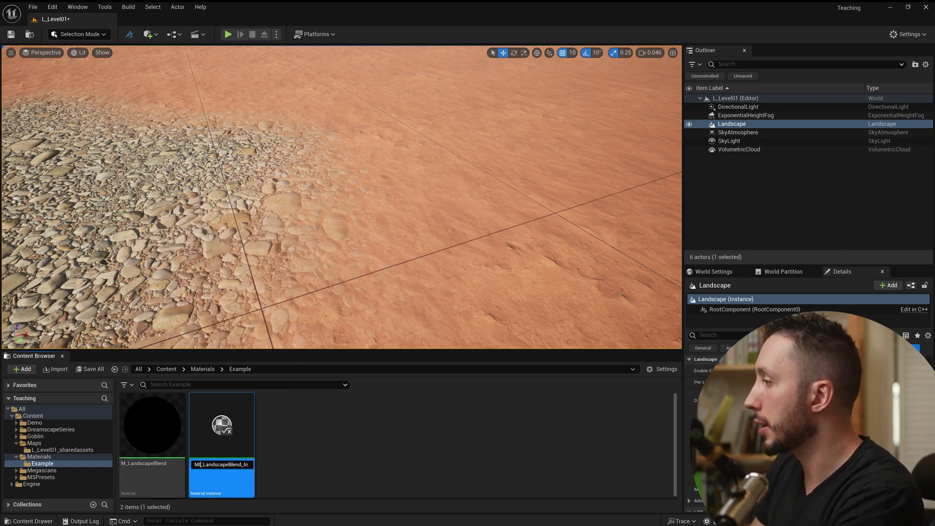
type("I")
left_click_drag(242, 464, 280, 466)
key("Return")
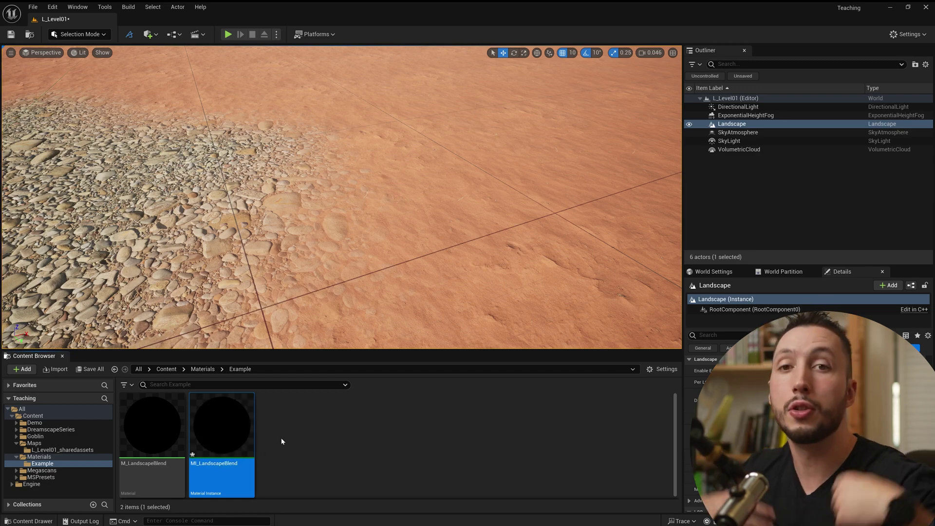
left_click_drag(222, 429, 839, 438)
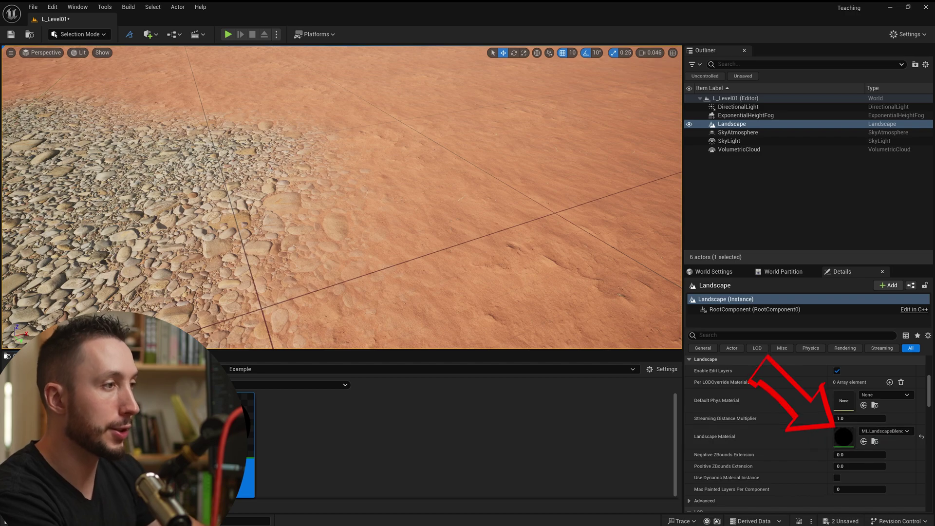
right_click_drag(341, 195, 292, 200)
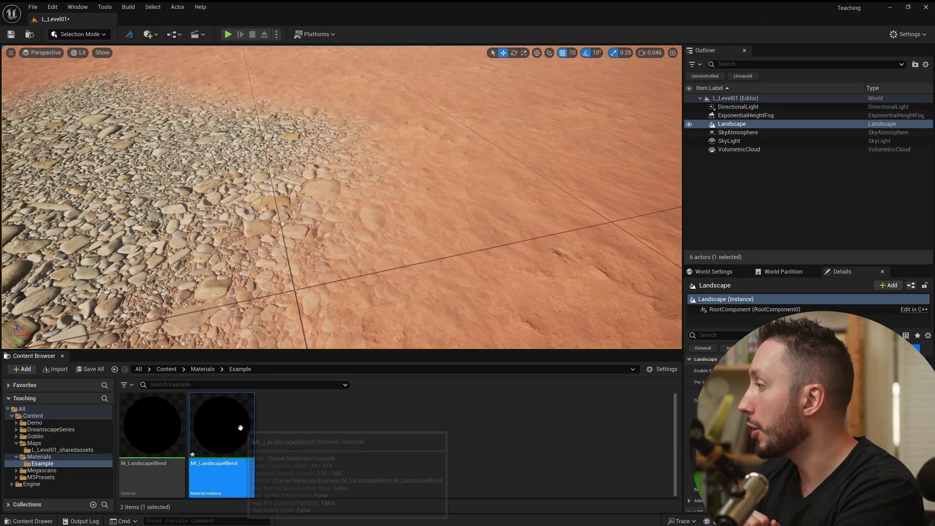
- Open MI_LandscapeBlend in a smaller window beside the level viewport and enable overrides for Black Point, Grey Point and White Point
double_click(240, 428)
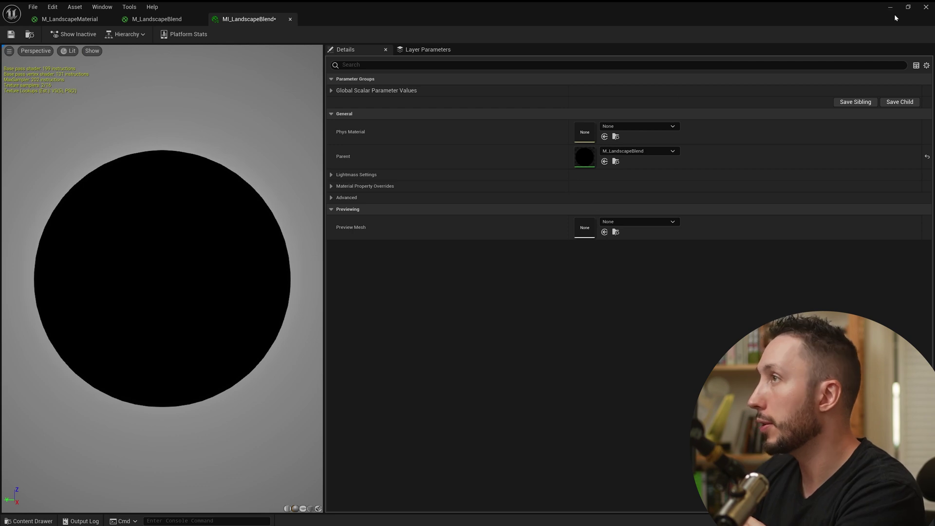
left_click(908, 7)
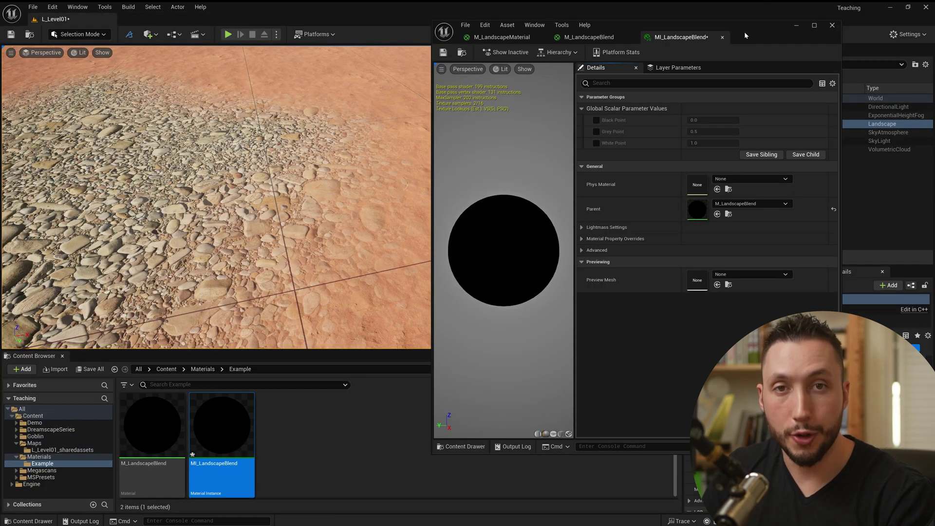
left_click(596, 131)
left_click(595, 120)
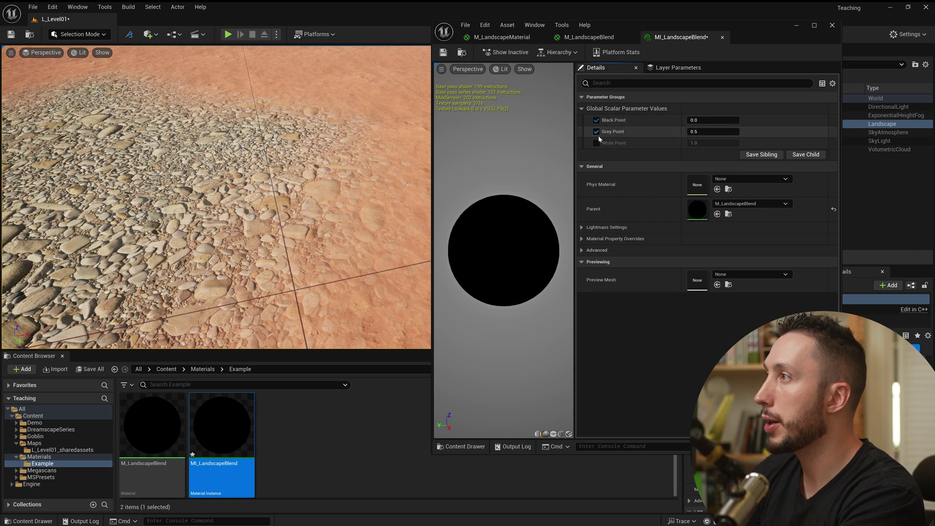
left_click(597, 143)
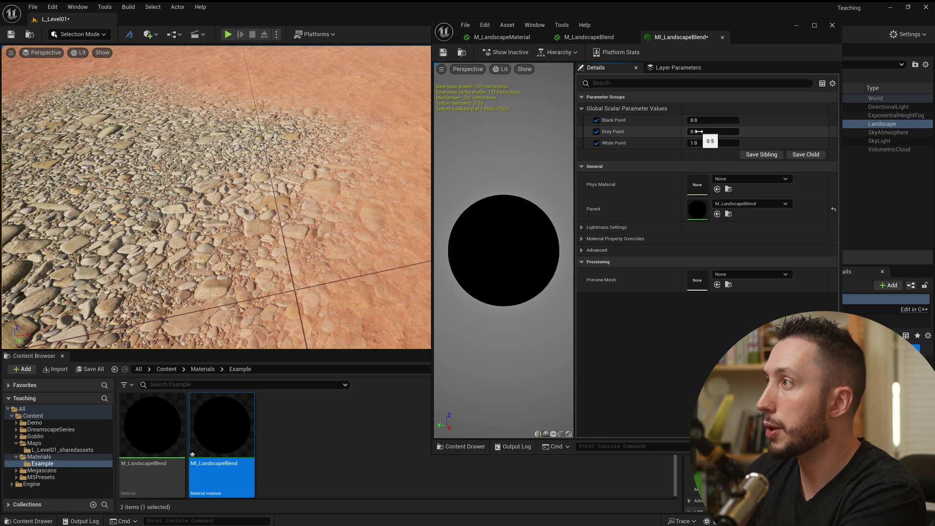
- Adjust Grey Point to about -0.12 and White Point to about 1.84 in MI_LandscapeBlend while checking the pebbles-to-sand transition on the landscape
left_click_drag(700, 131, 672, 132)
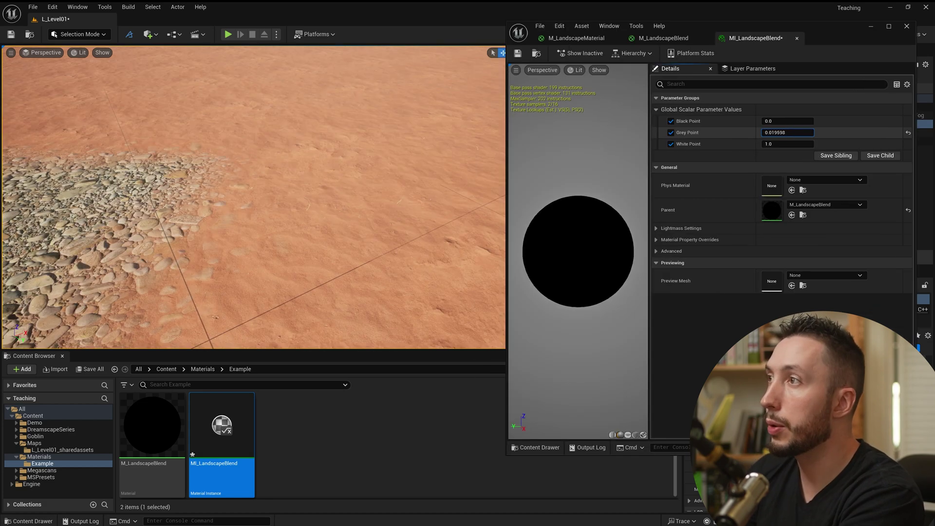
right_click_drag(292, 195, 221, 210)
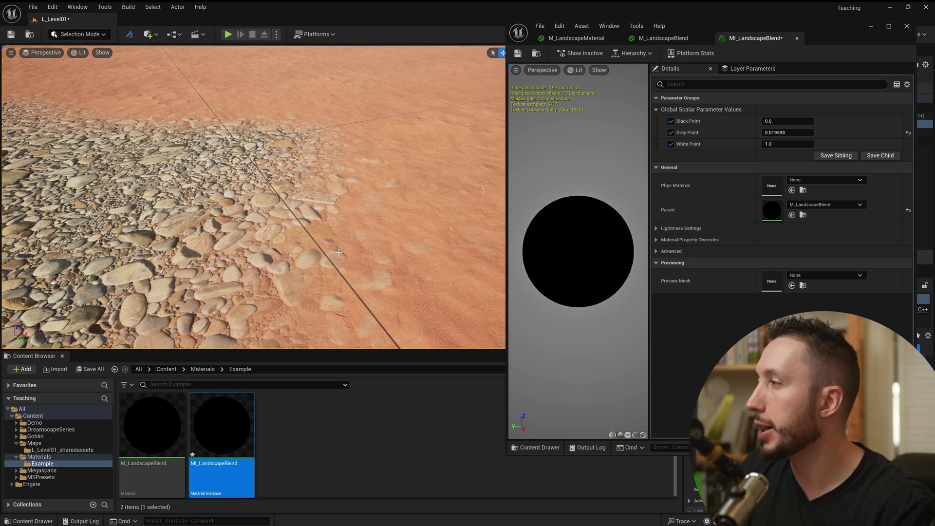
mouse_move(788, 133)
left_mouse_down()
mouse_move(768, 133)
mouse_move(794, 144)
left_mouse_up()
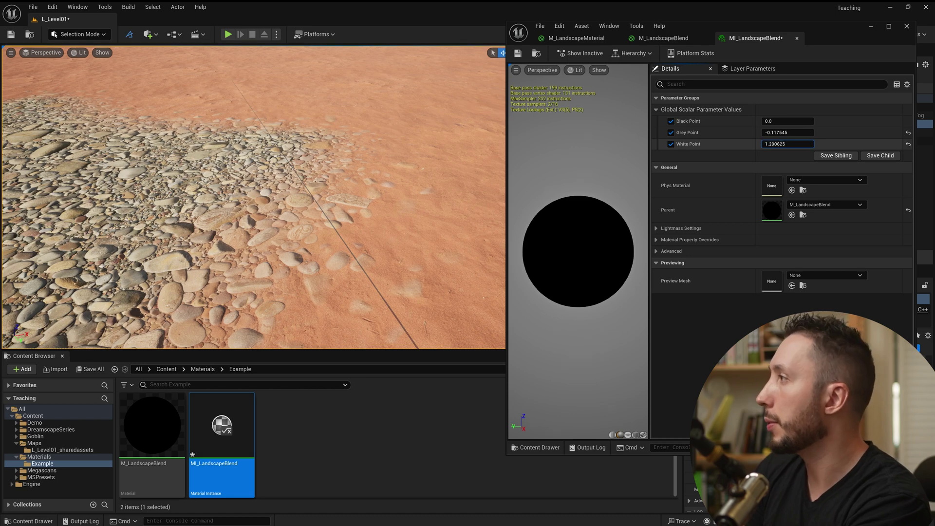
right_click_drag(442, 84, 442, 85)
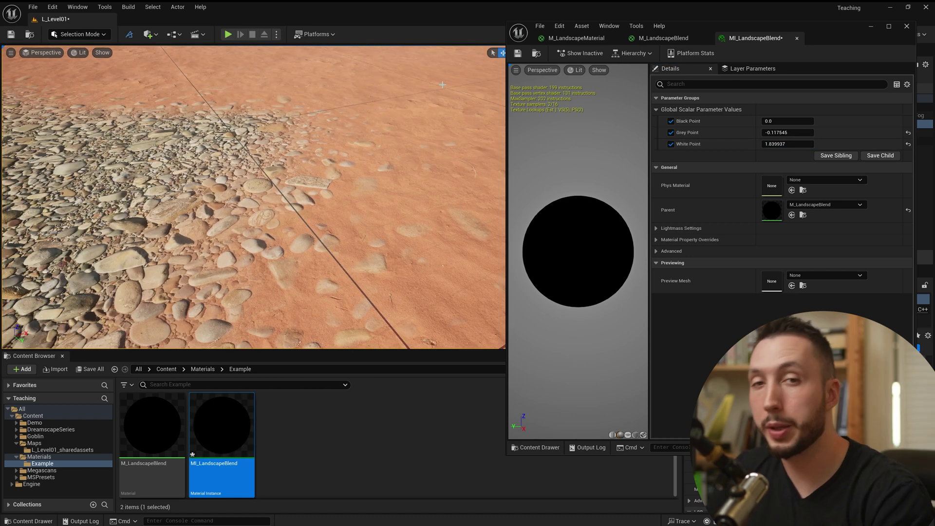